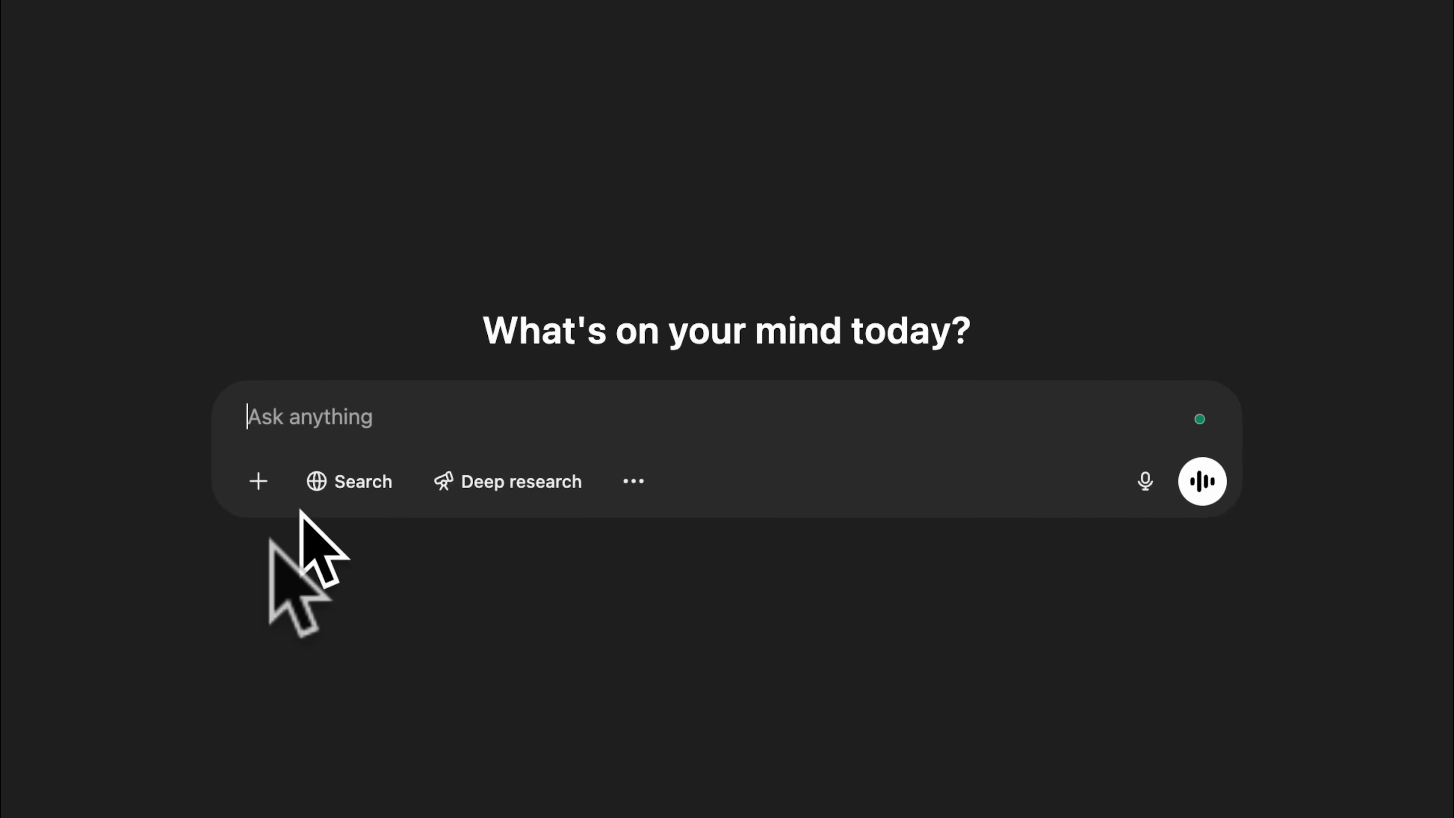
Attach the plaid-shirt portrait photo in ChatGPT and prompt 'create this image as a cartoon'
click(199, 492)
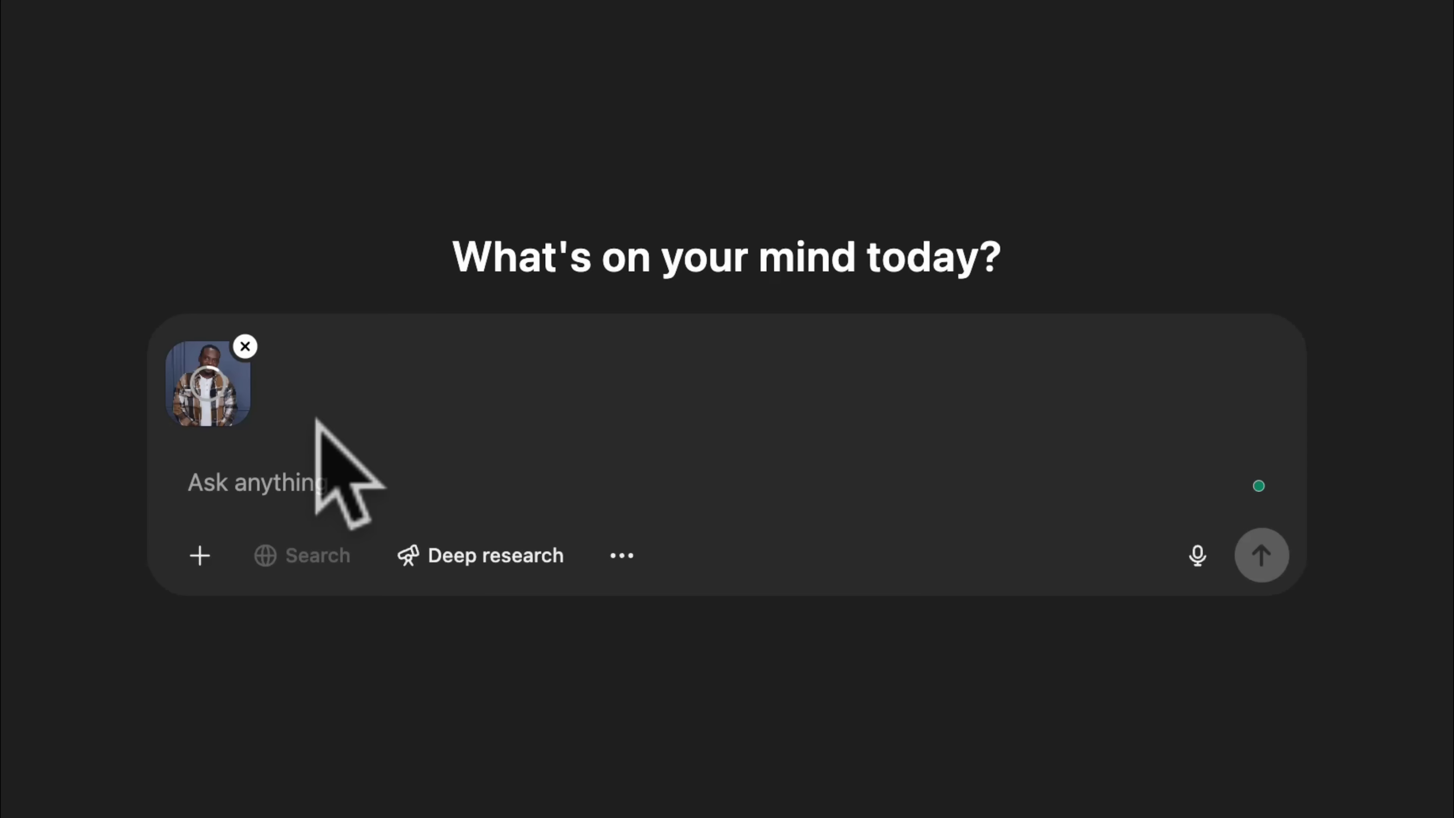
click(209, 412)
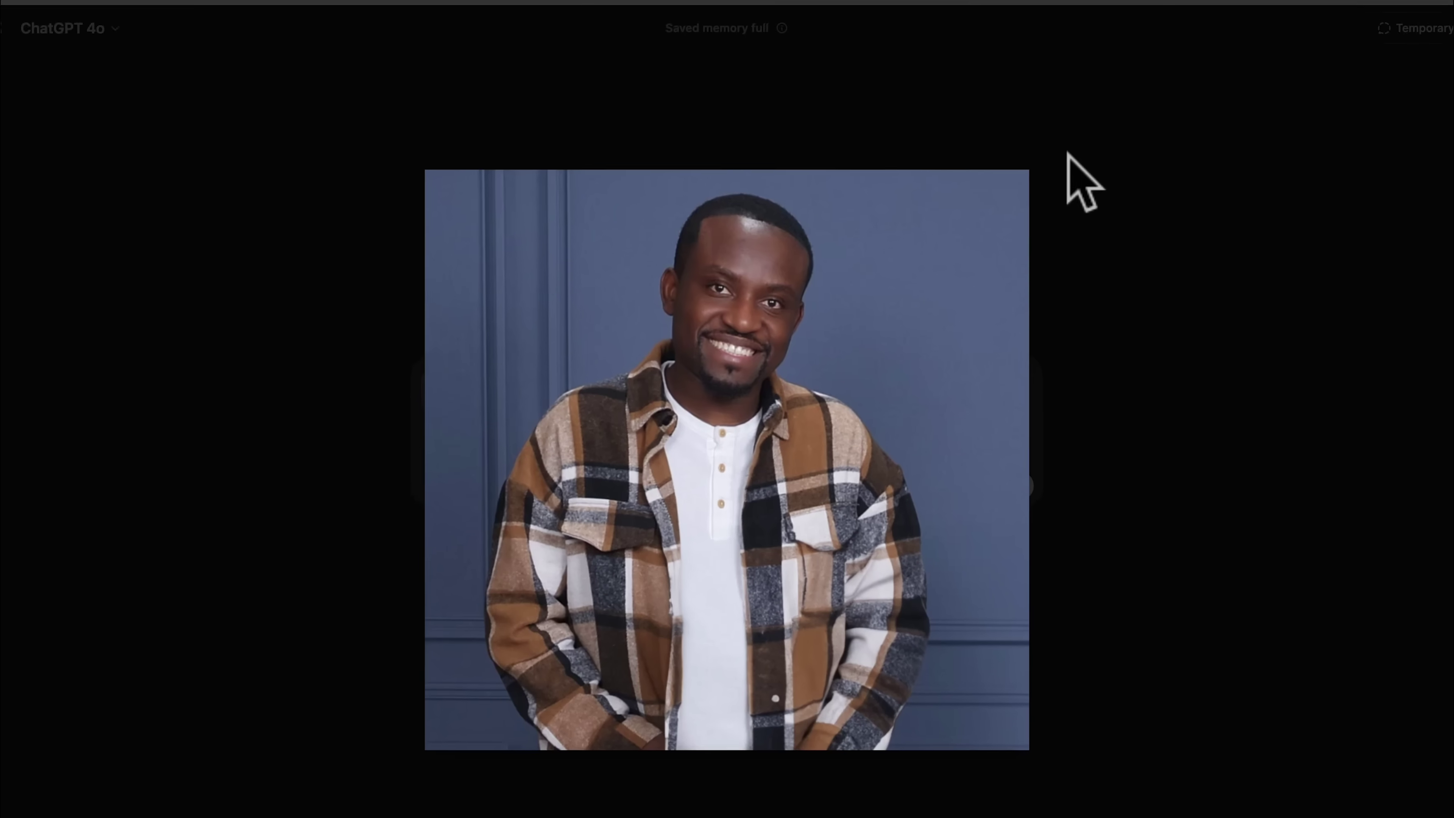
click(1163, 160)
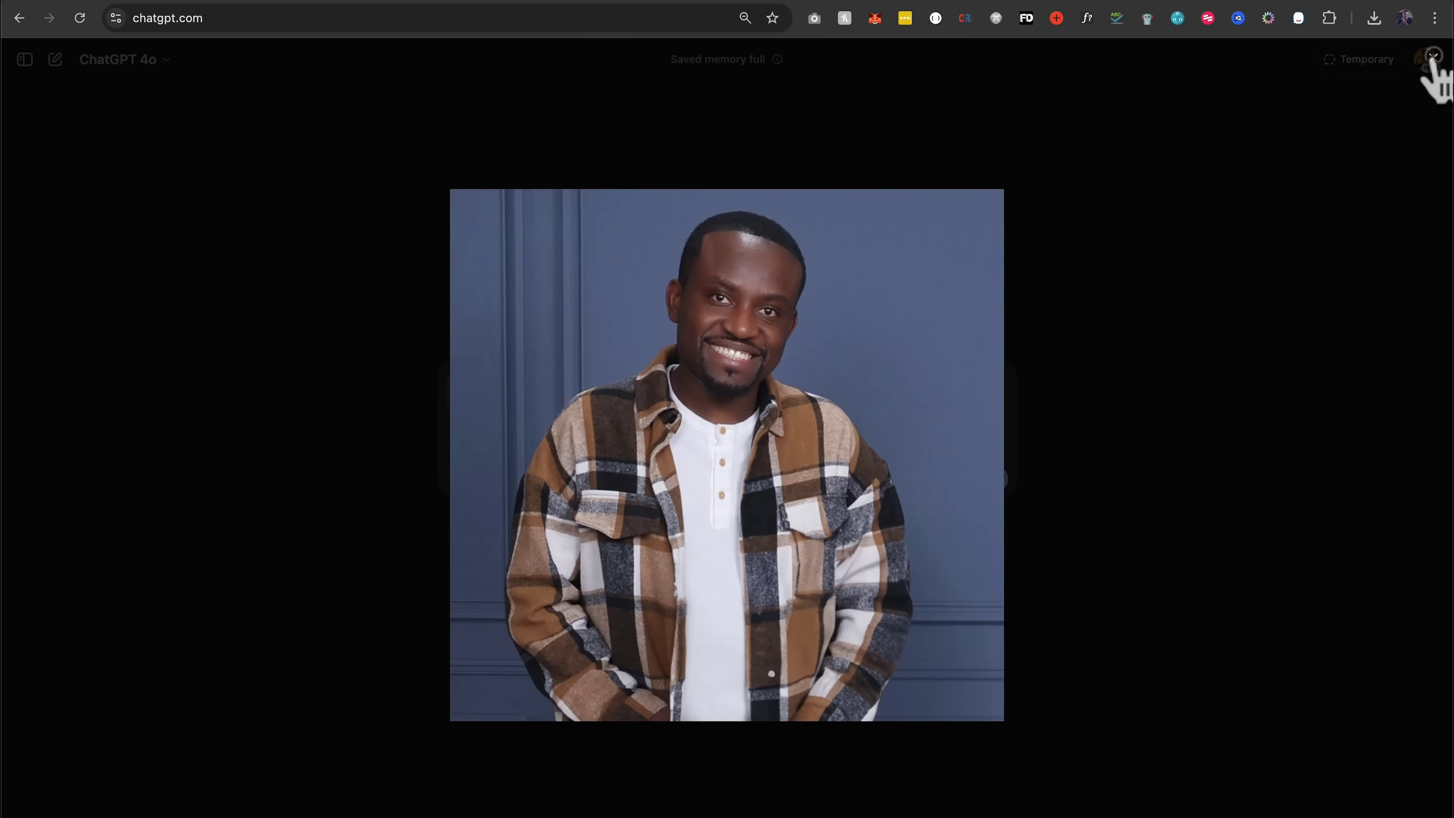
click(1434, 56)
text(create thi)
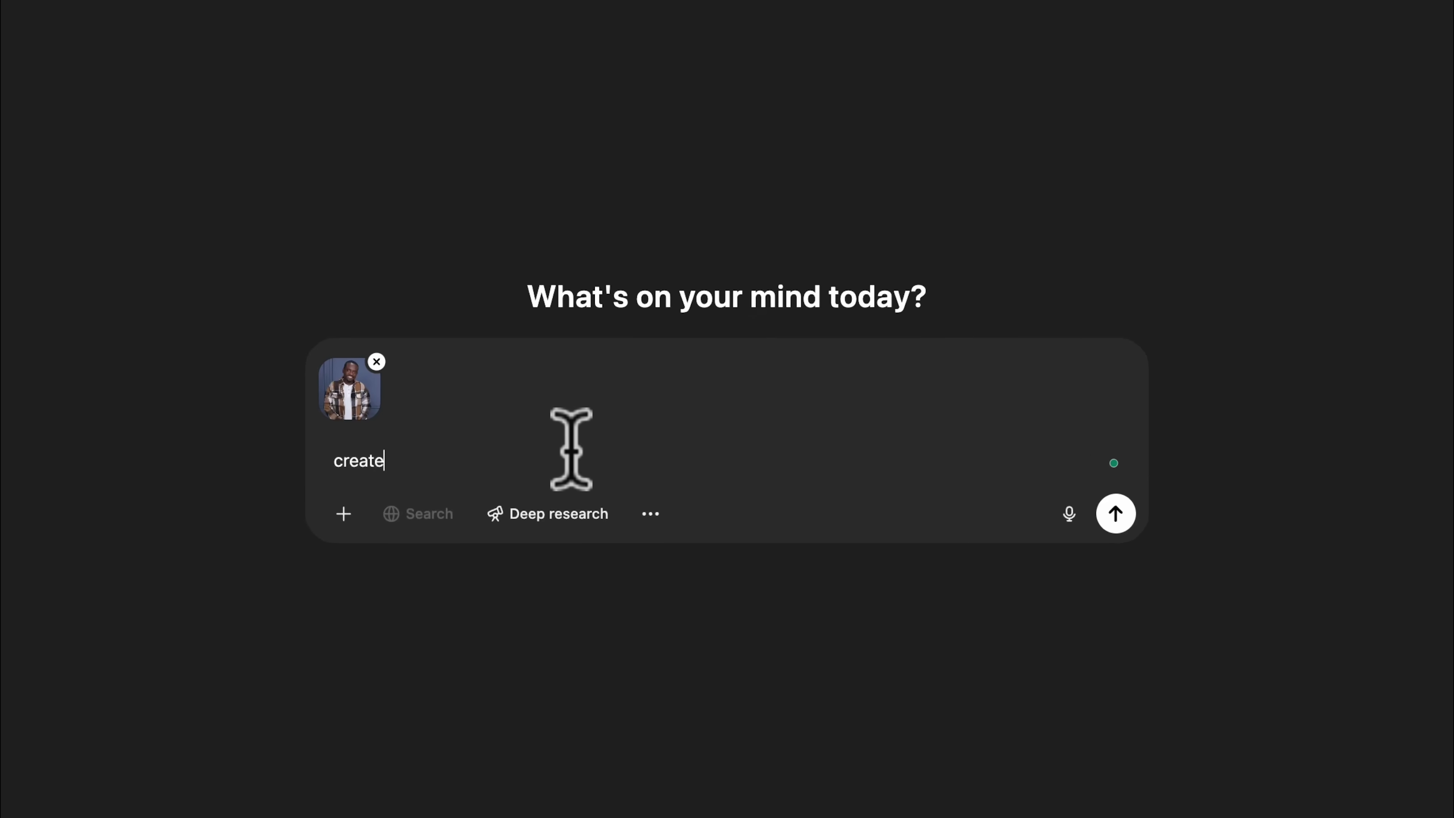
text(s image a)
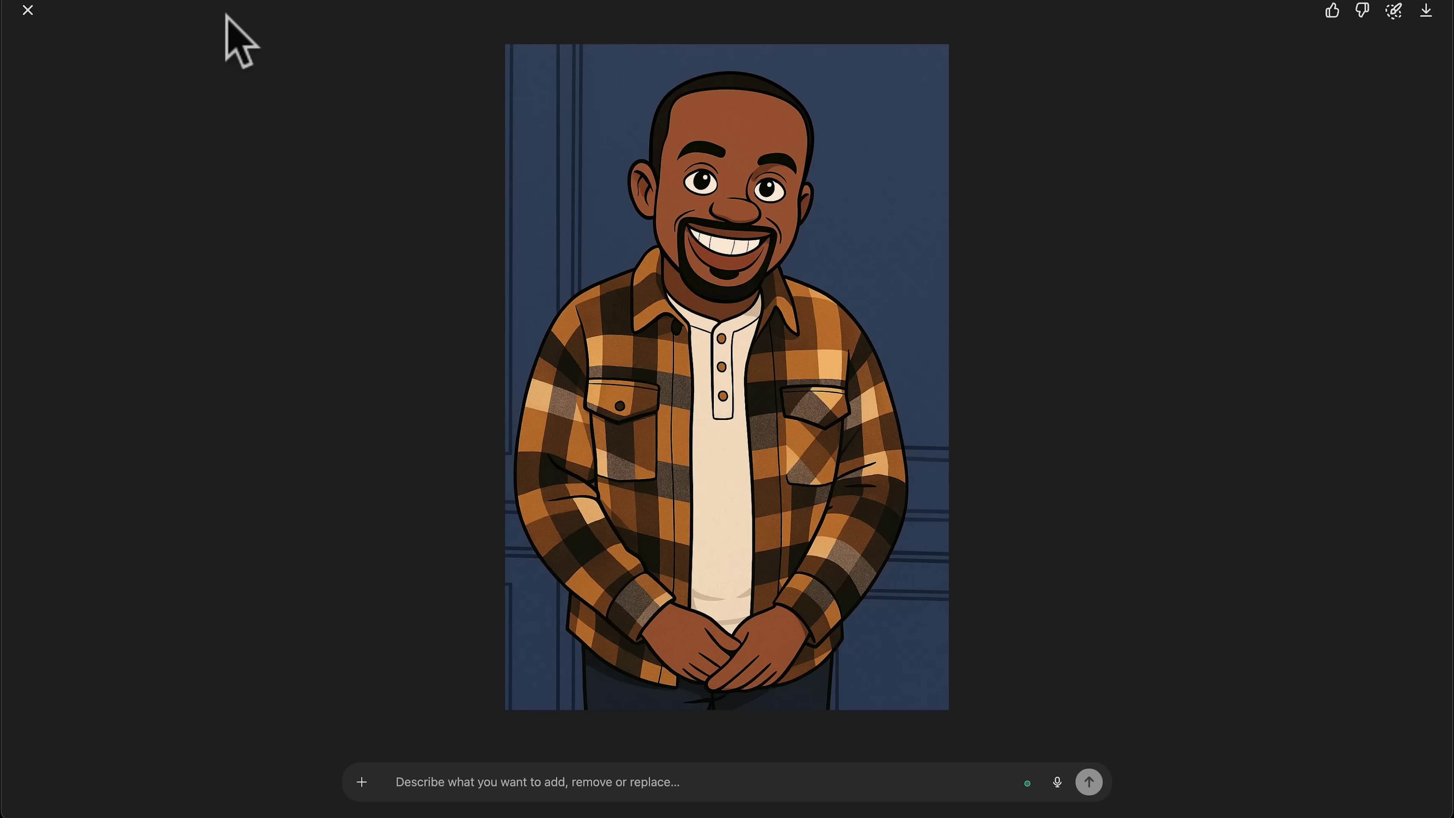
click(28, 10)
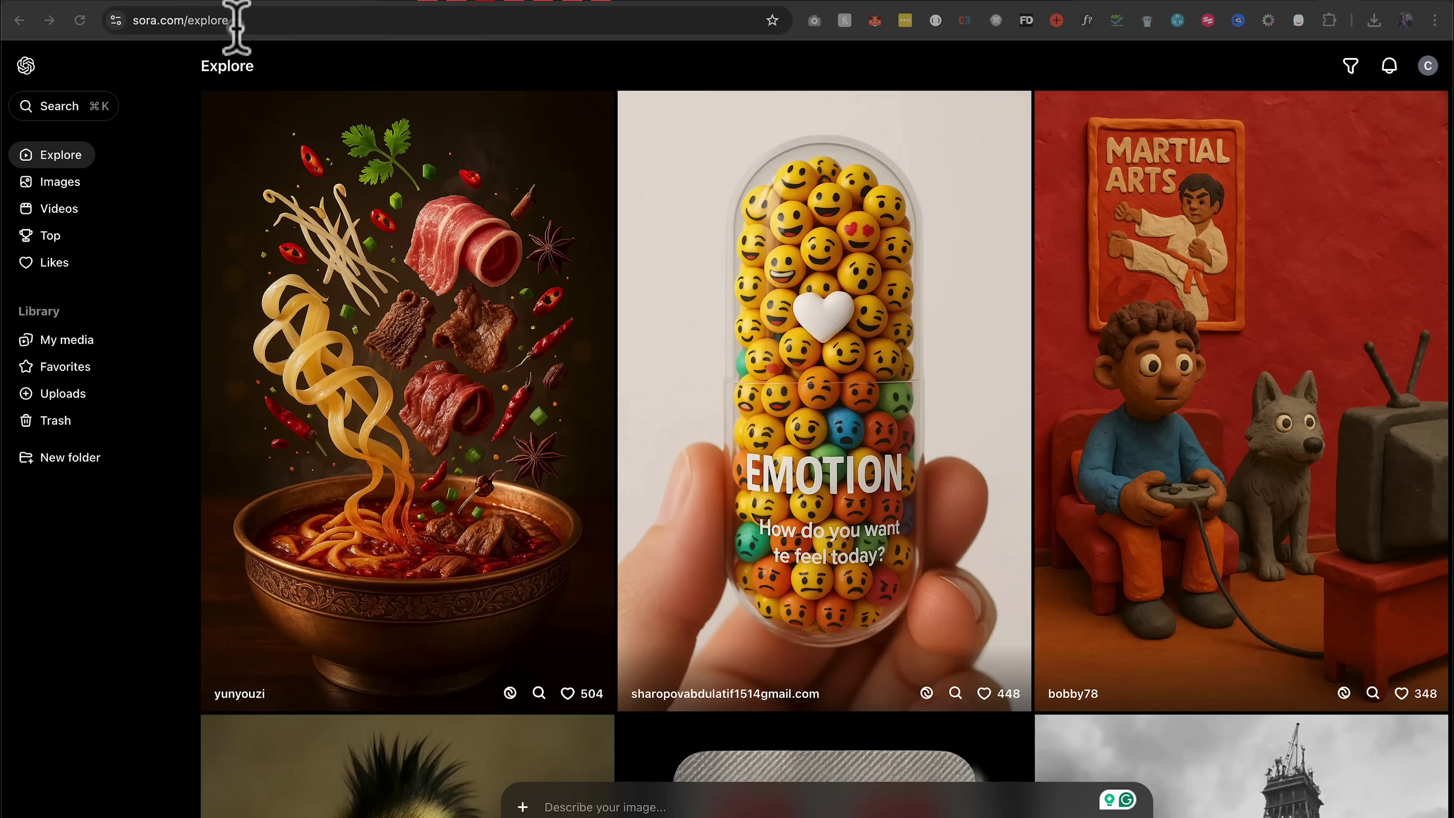
Upload the portrait photo to Sora's composer and begin the prompt 'create this image as a'
click(262, 21)
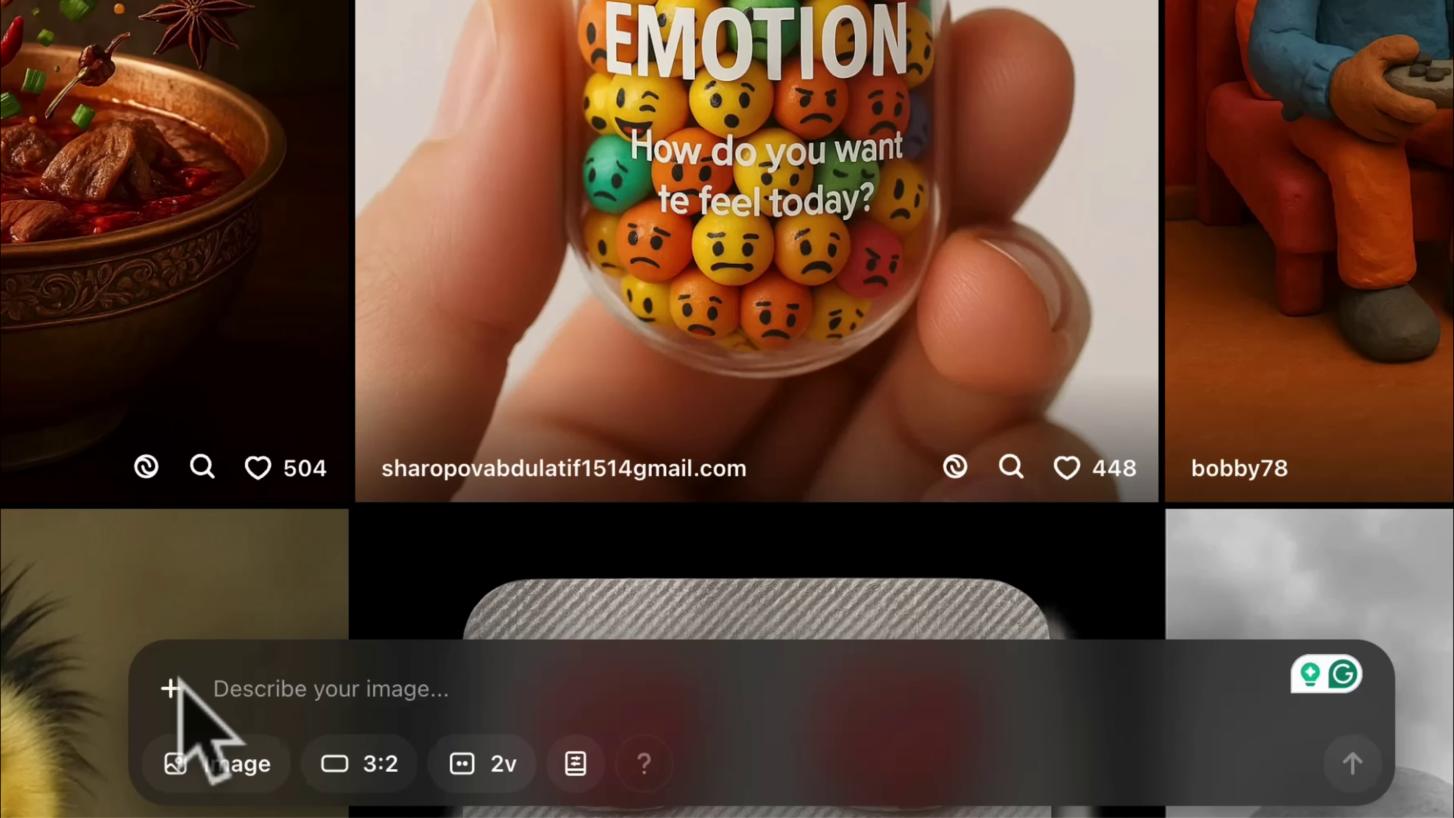
click(522, 752)
click(179, 575)
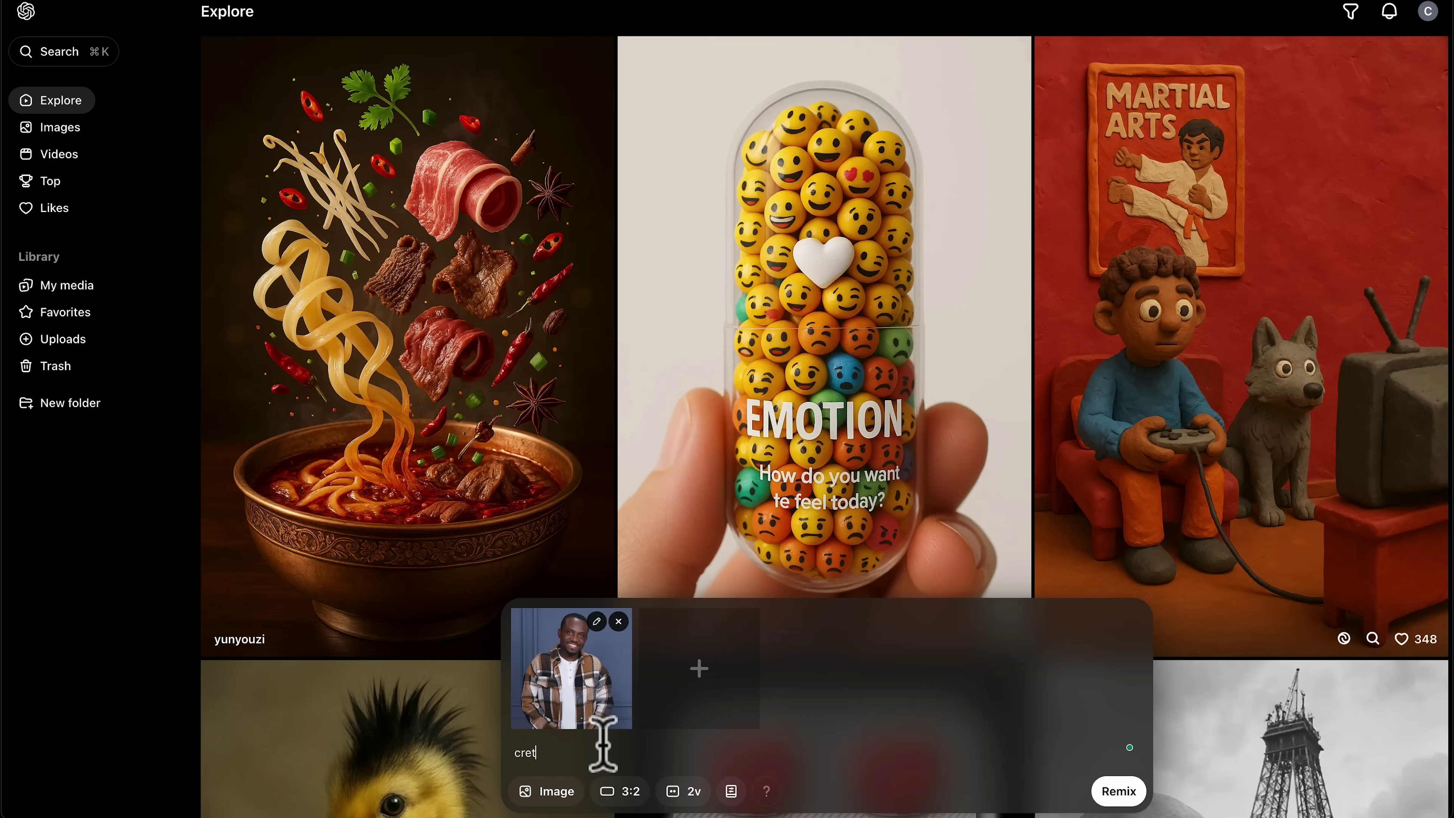
key(BackSpace)
key(BackSpace)
text(ate this)
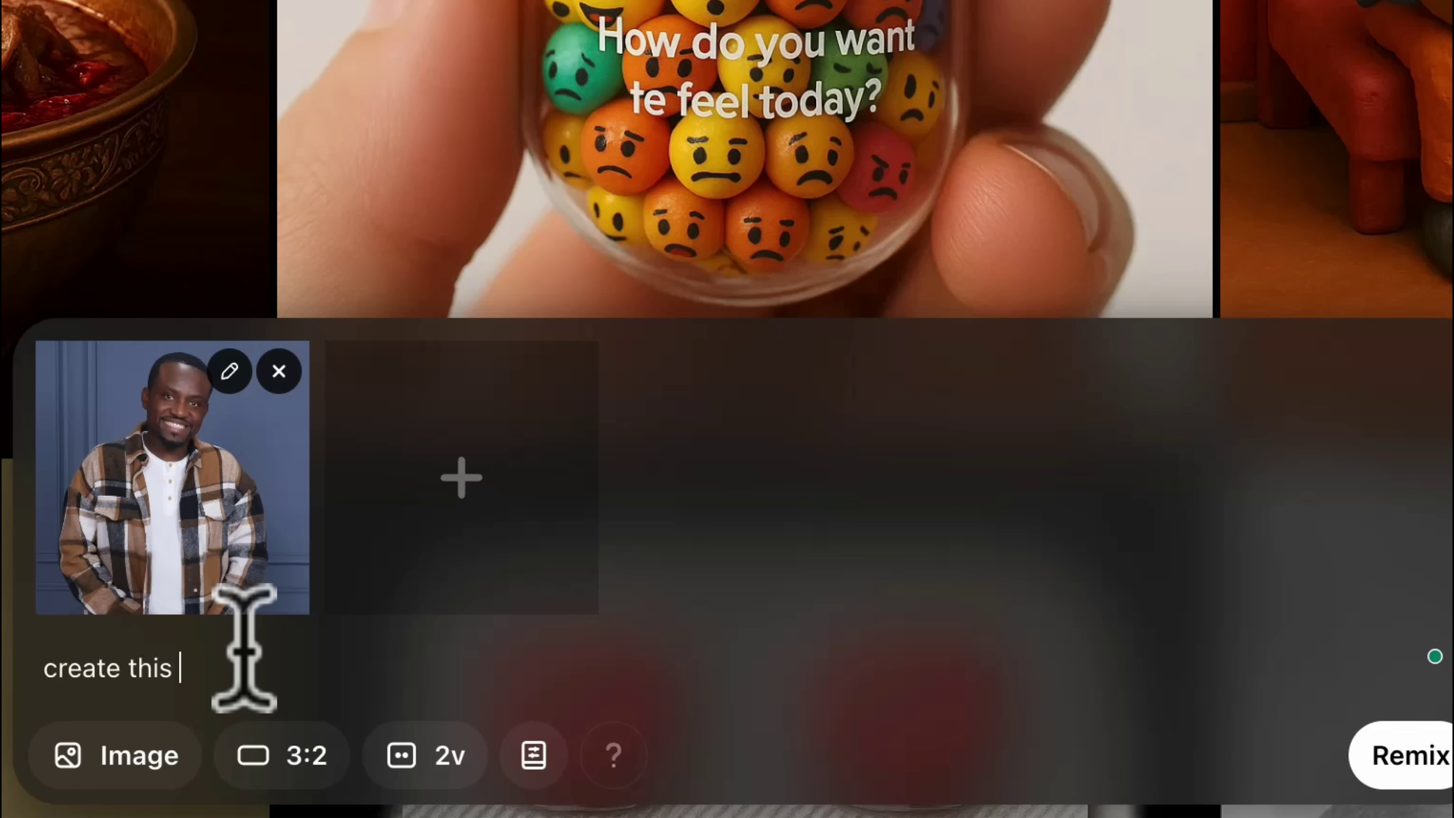
text( image as a 3d cartoon character)
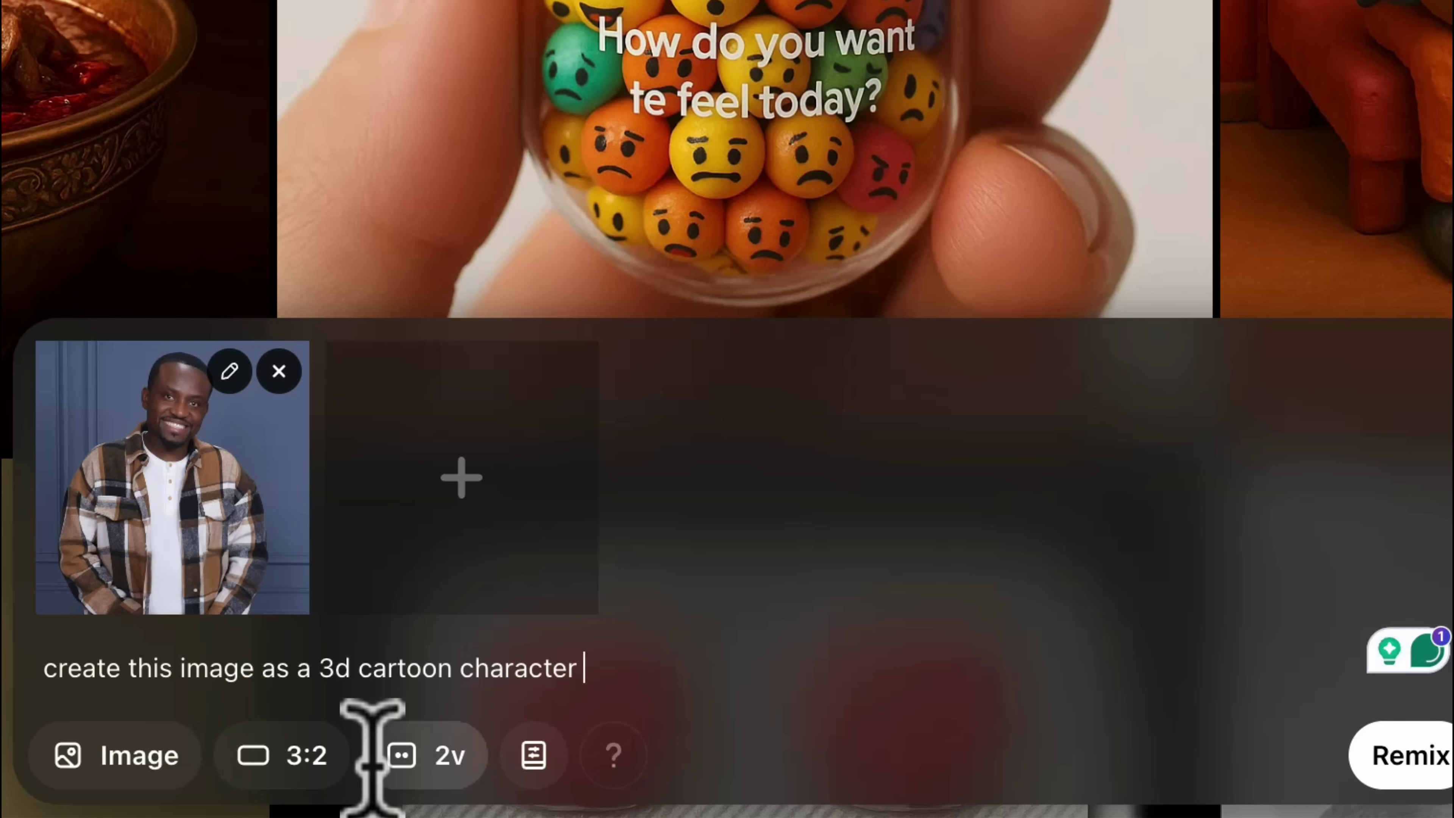
Keep two variations at 3:2 and extend the prompt with 'a podcast studio'
click(402, 754)
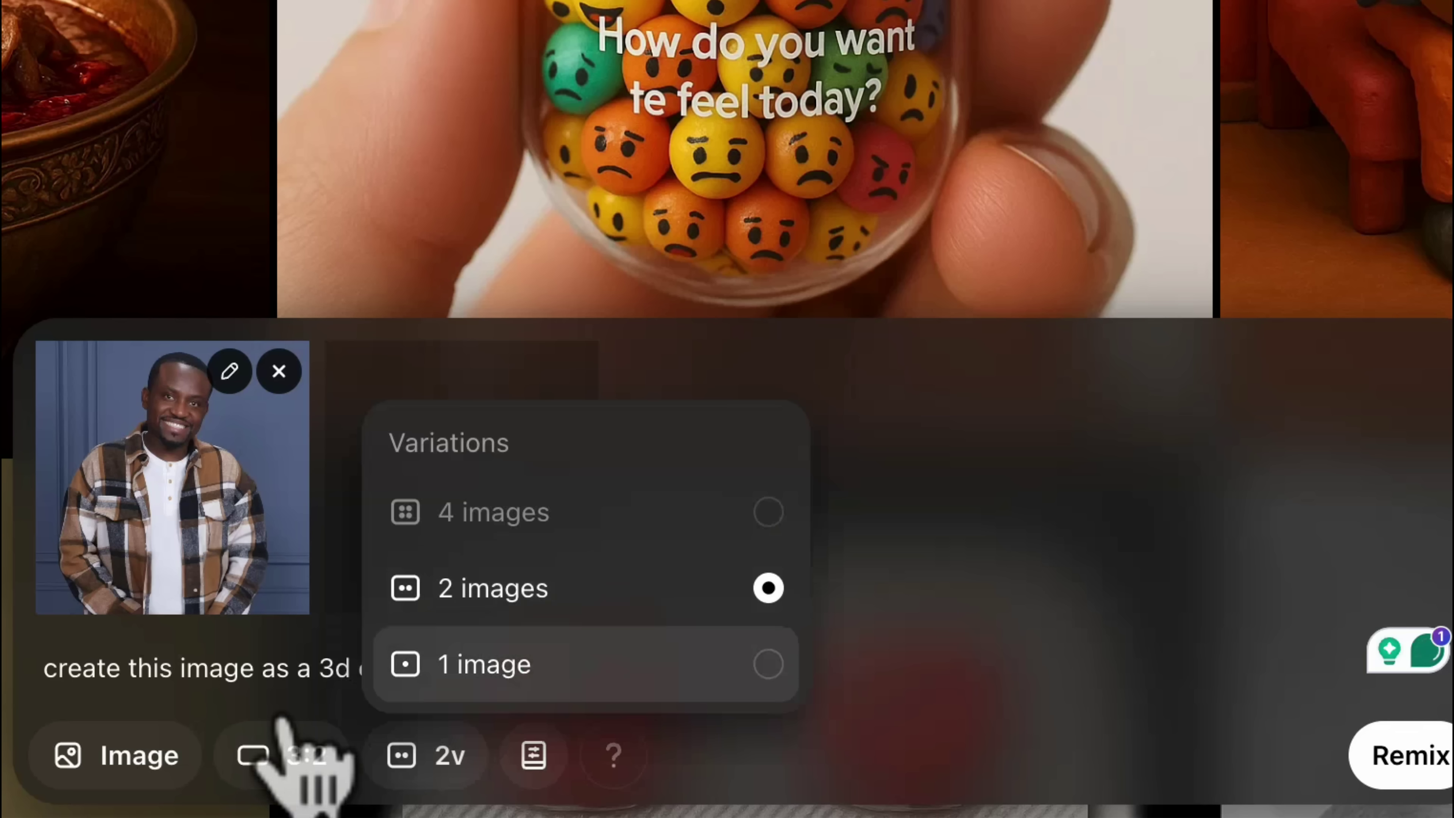
click(281, 756)
click(281, 756)
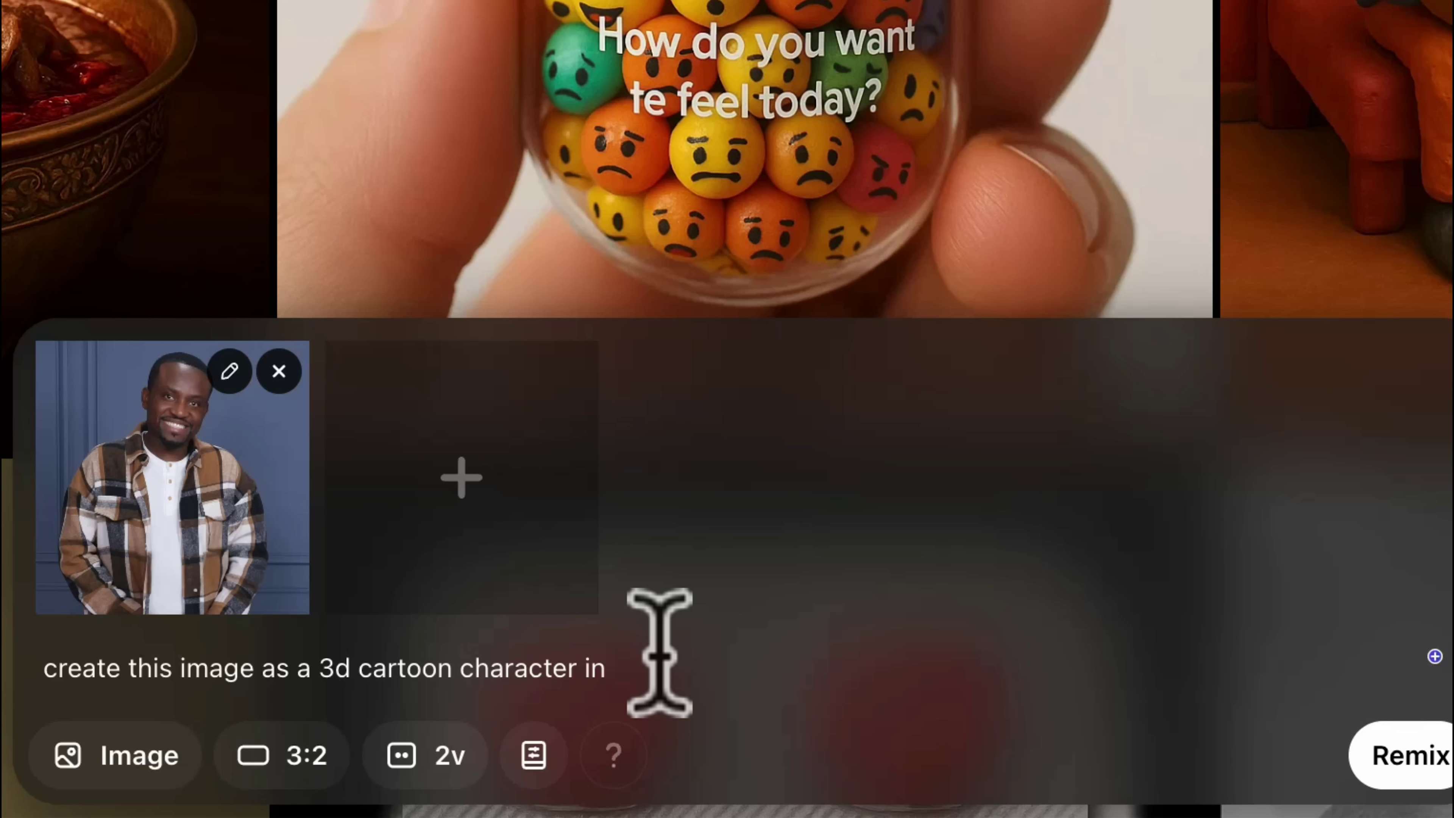
text(a 3d cartoon character in a)
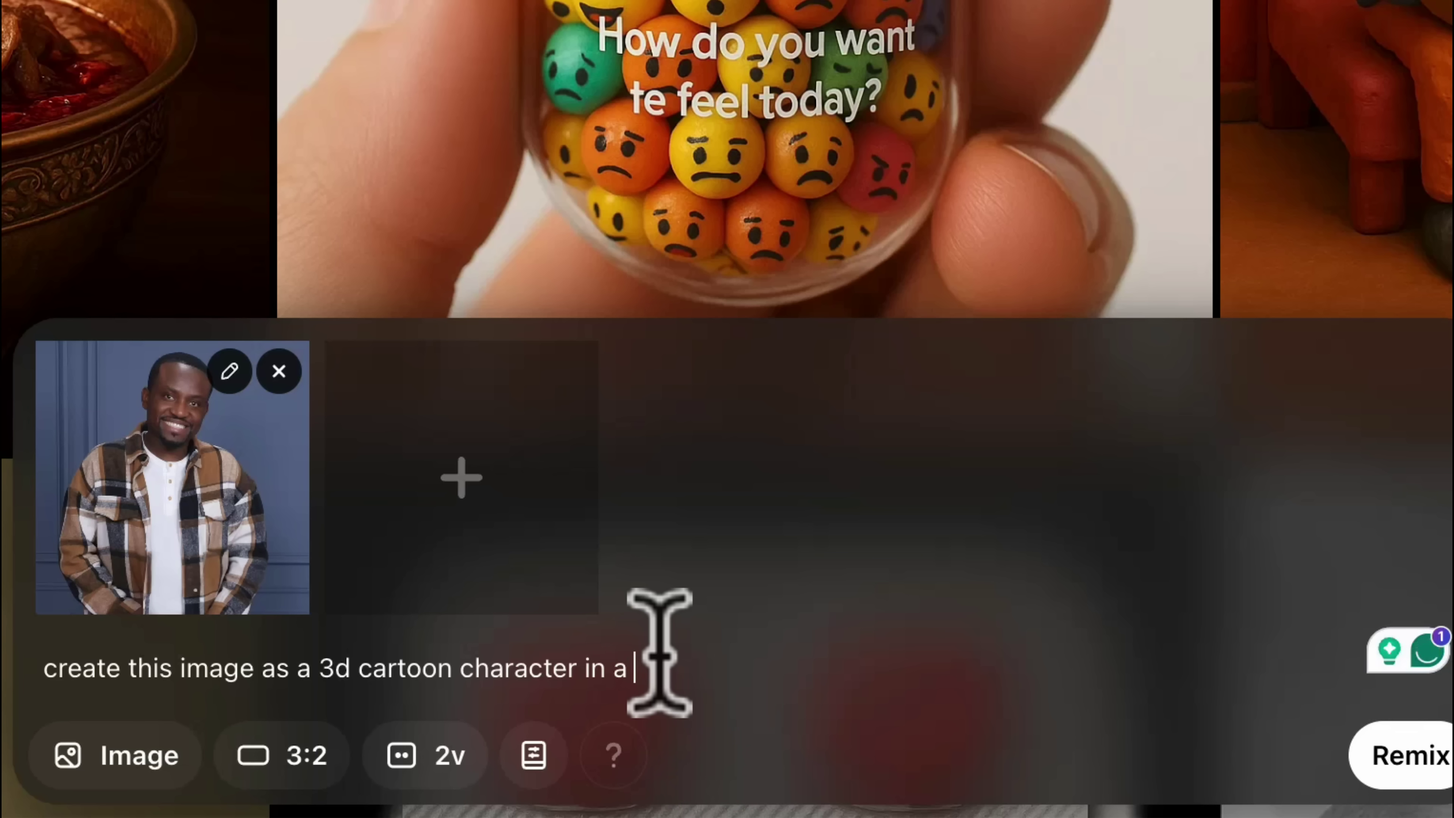
text(pod)
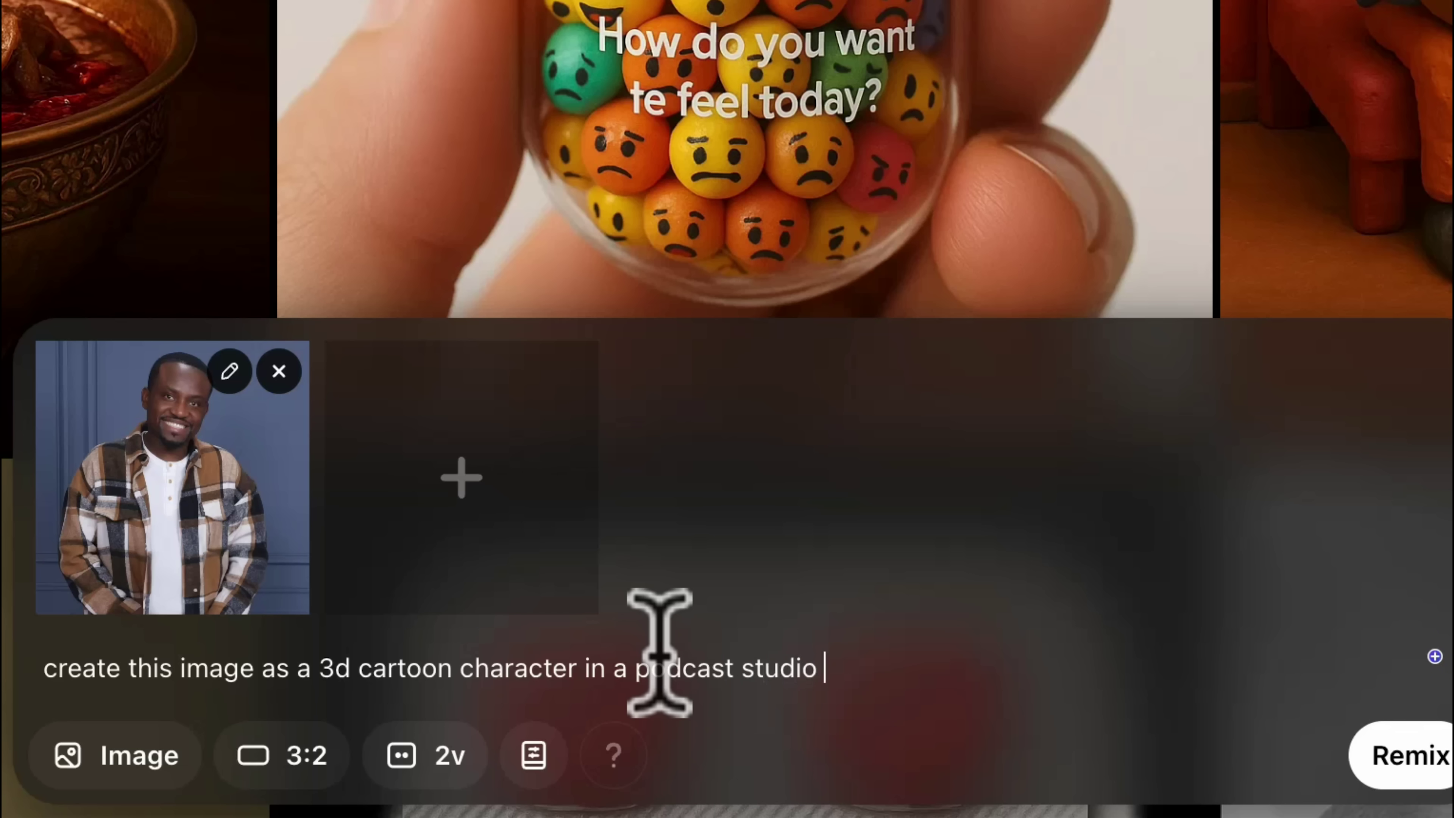
text(cast studio)
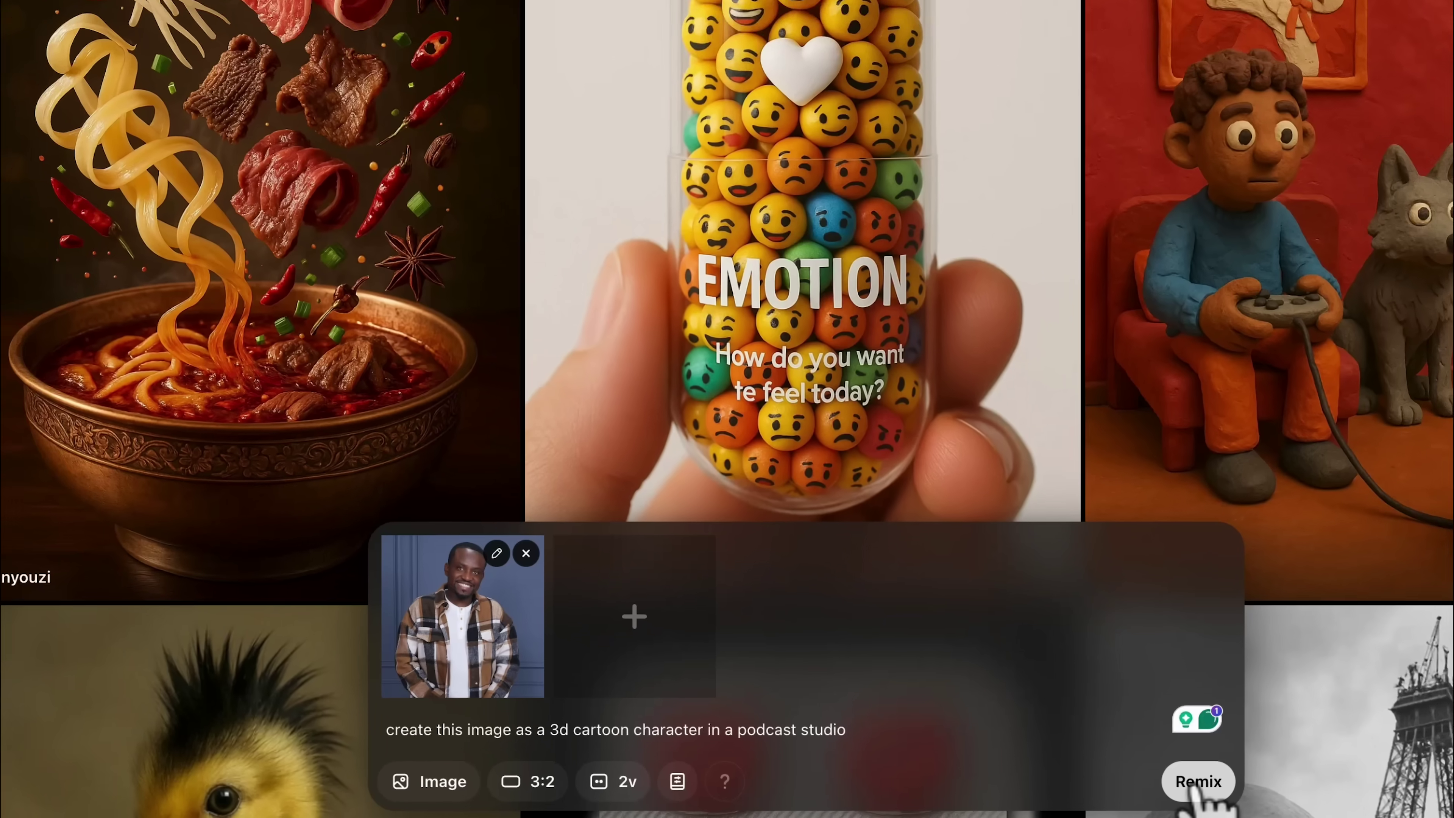
Remix the photo into two 3D cartoon podcaster images and enlarge the headphones-on-desk one
click(1193, 783)
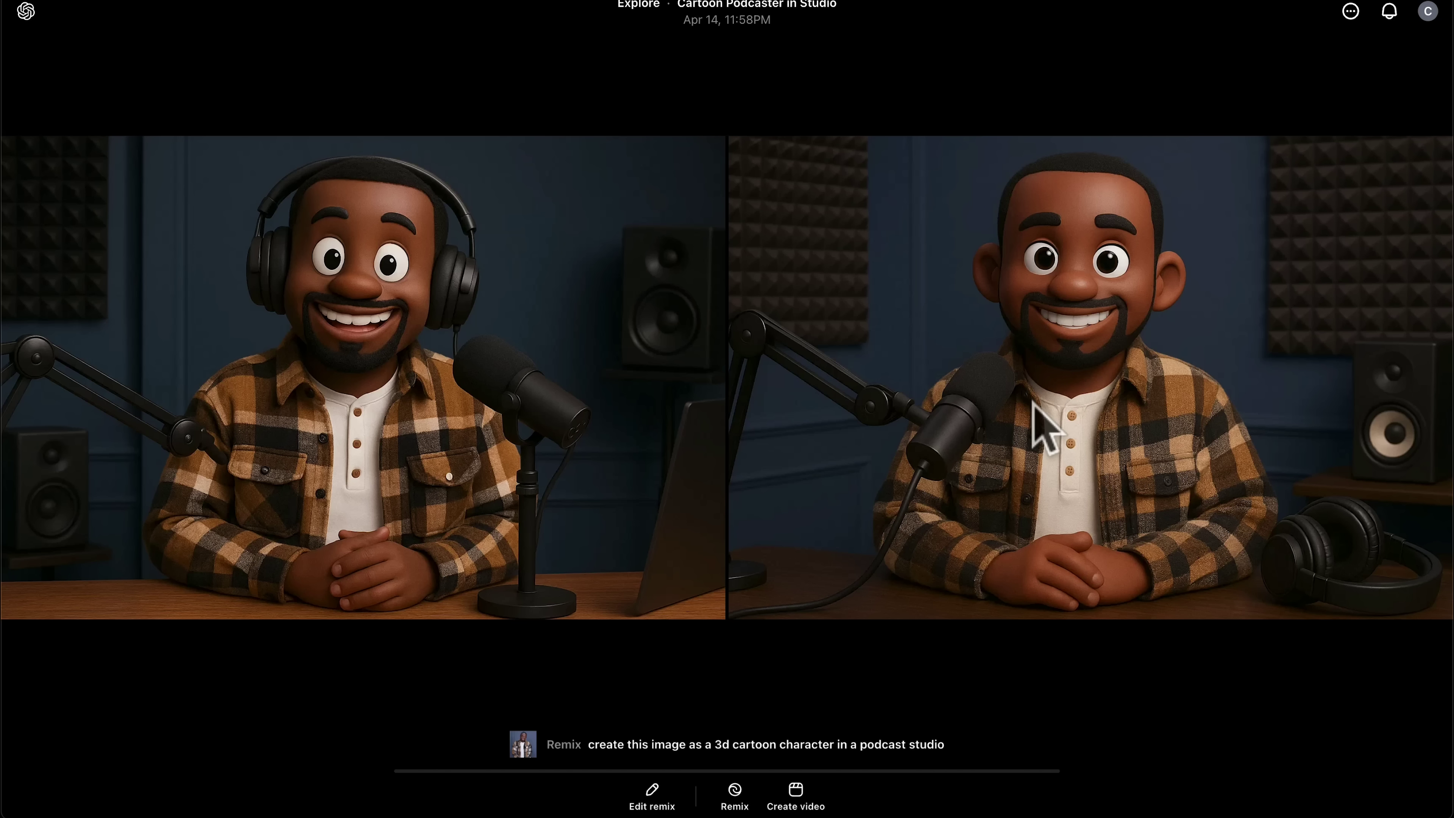
click(949, 351)
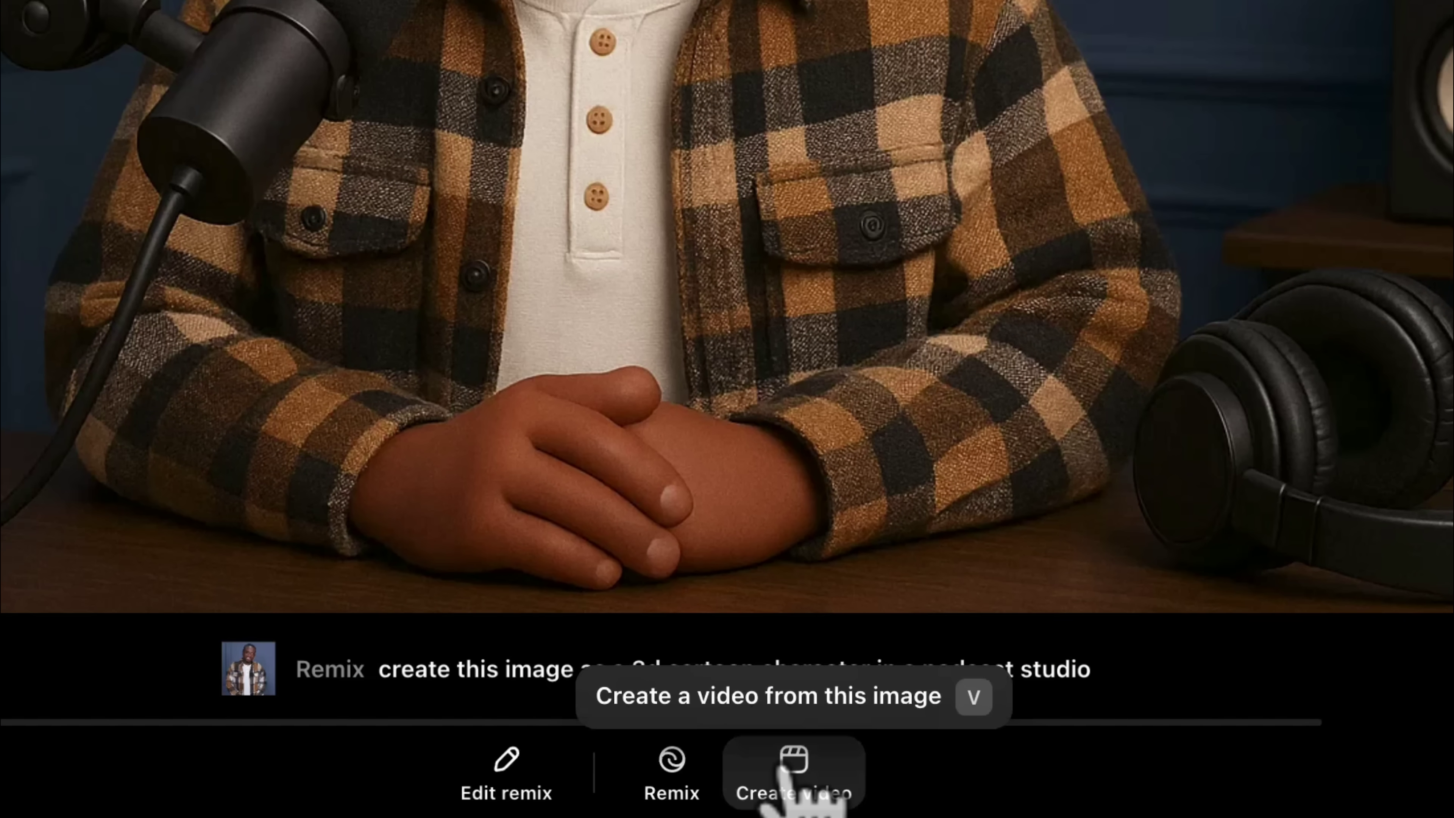
Make a 5-second 720p video from the image with prompt 'a 3d cartoon character in a podcast studio'
click(784, 770)
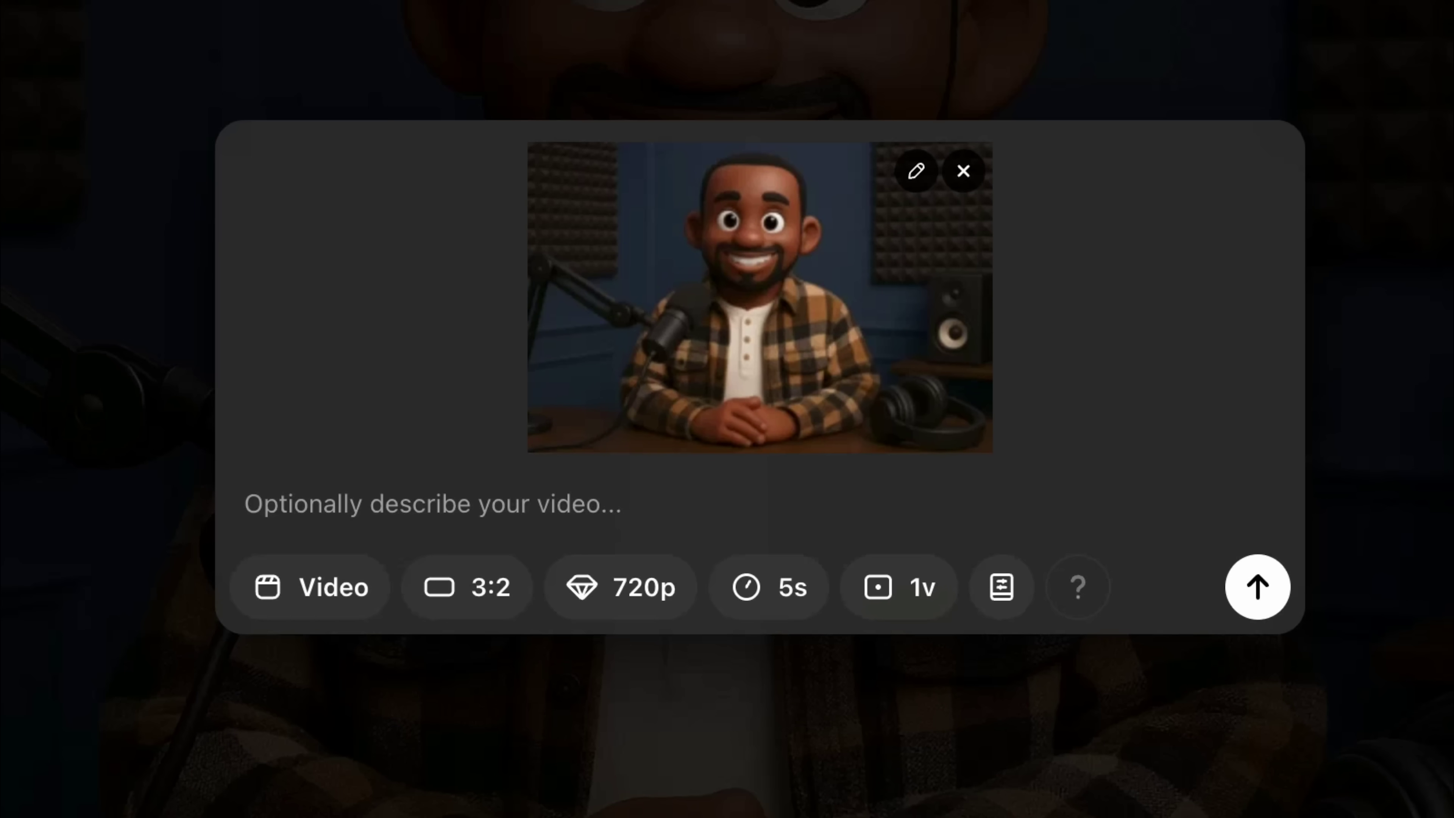
click(498, 506)
text(a 3)
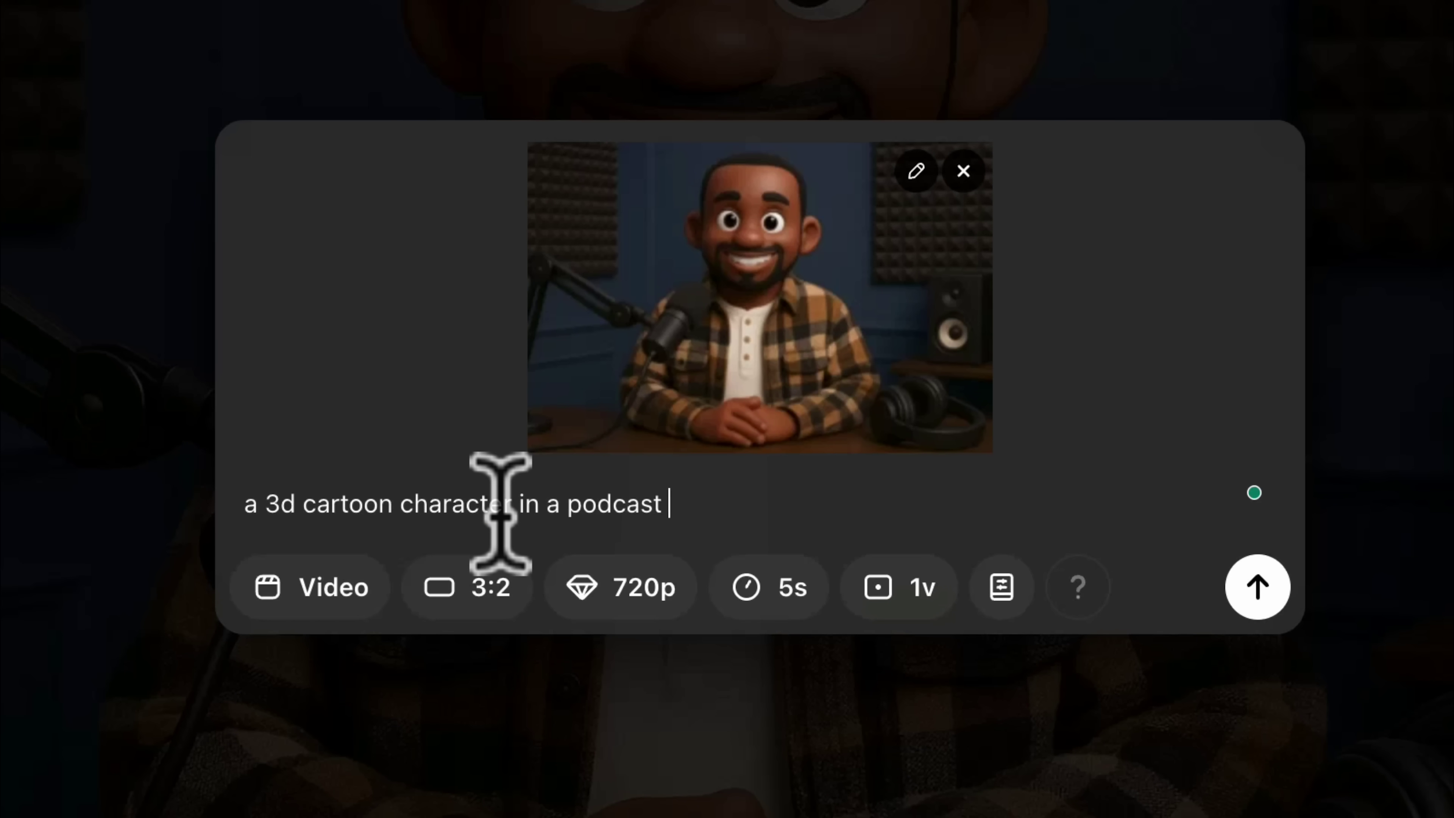
click(629, 586)
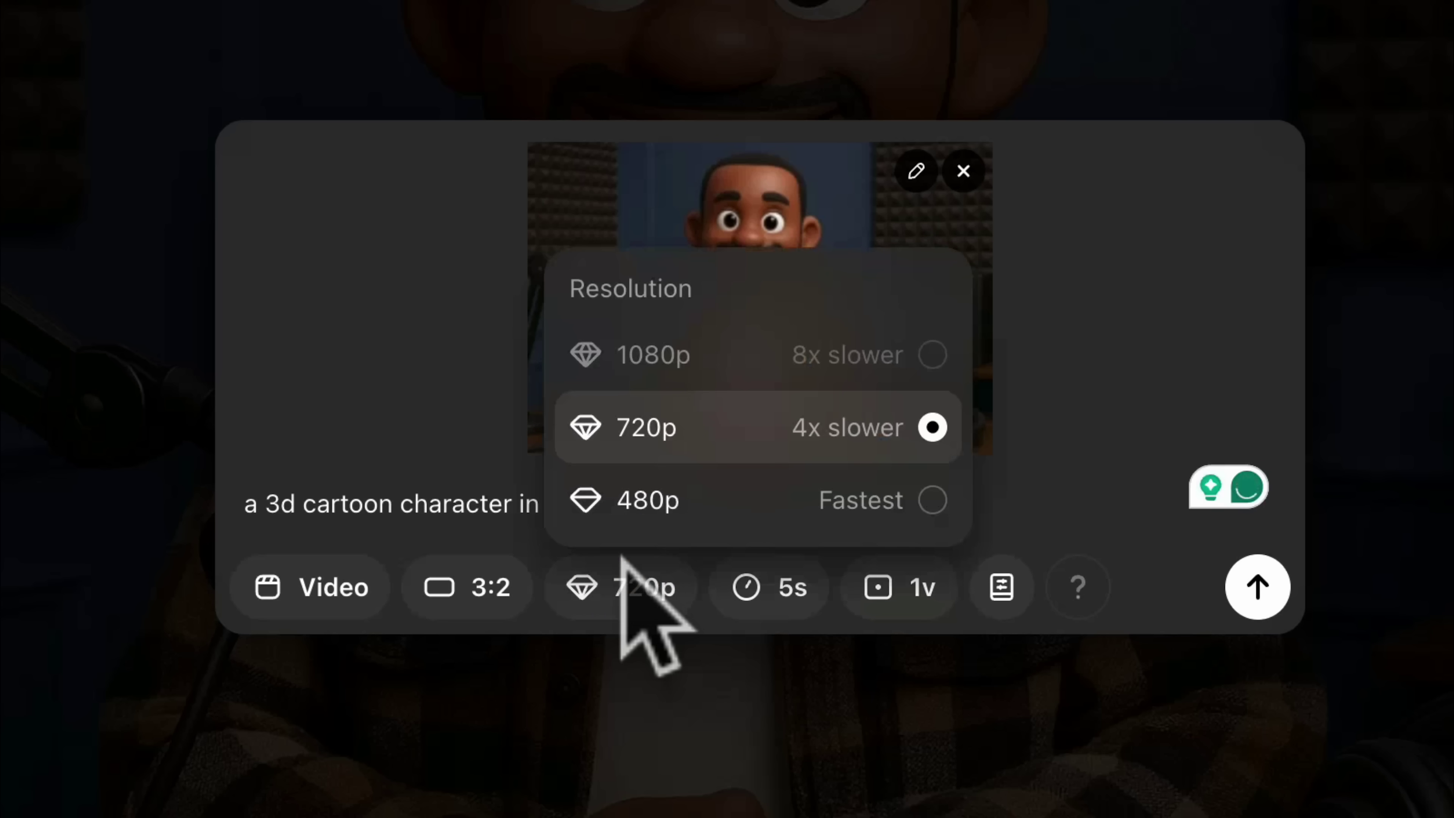
click(1072, 478)
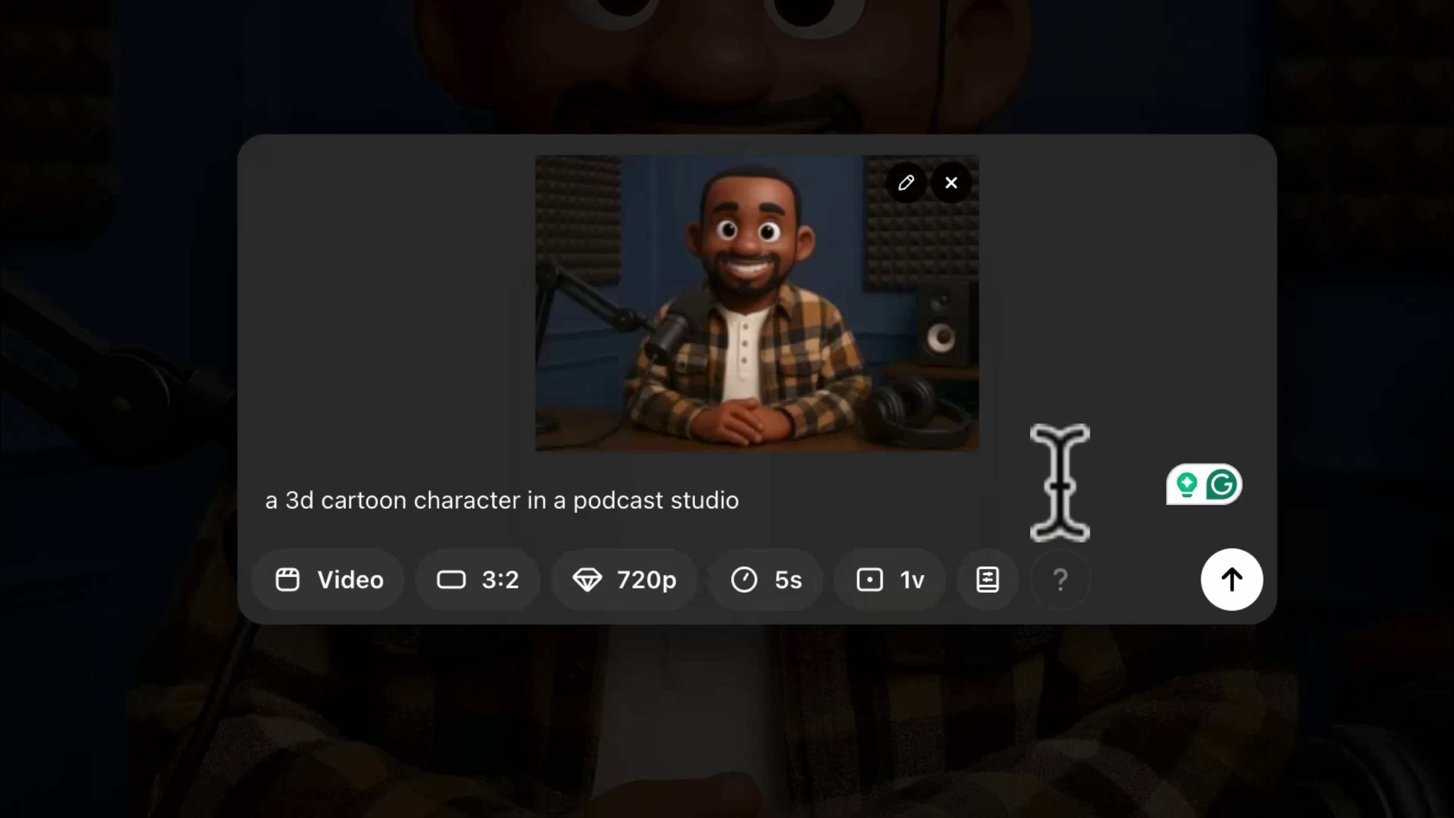
click(1258, 586)
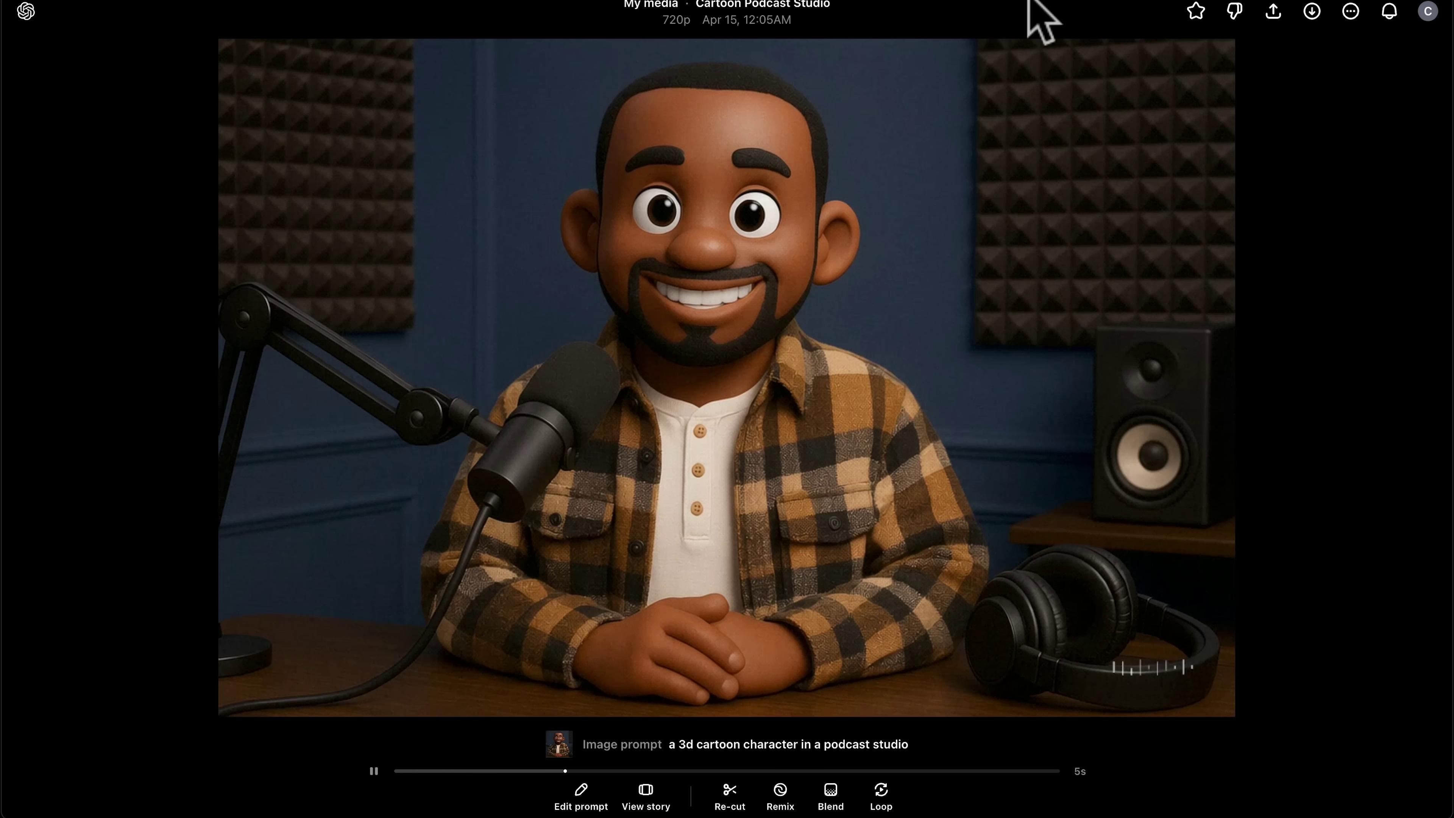
Step through earlier studio talking-head videos in My media, such as Dynamic Studio Vibes
key(Right)
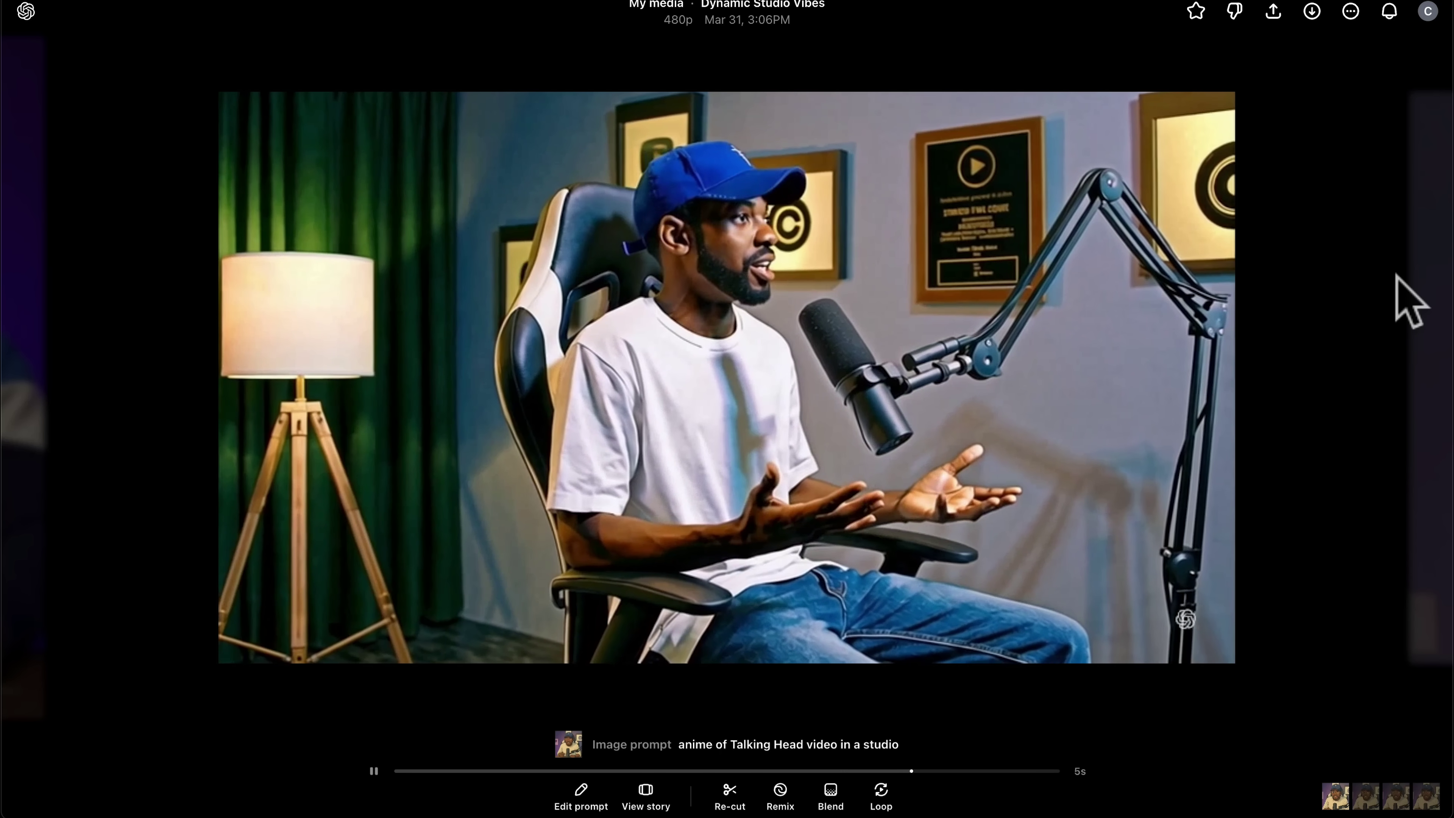
click(1438, 298)
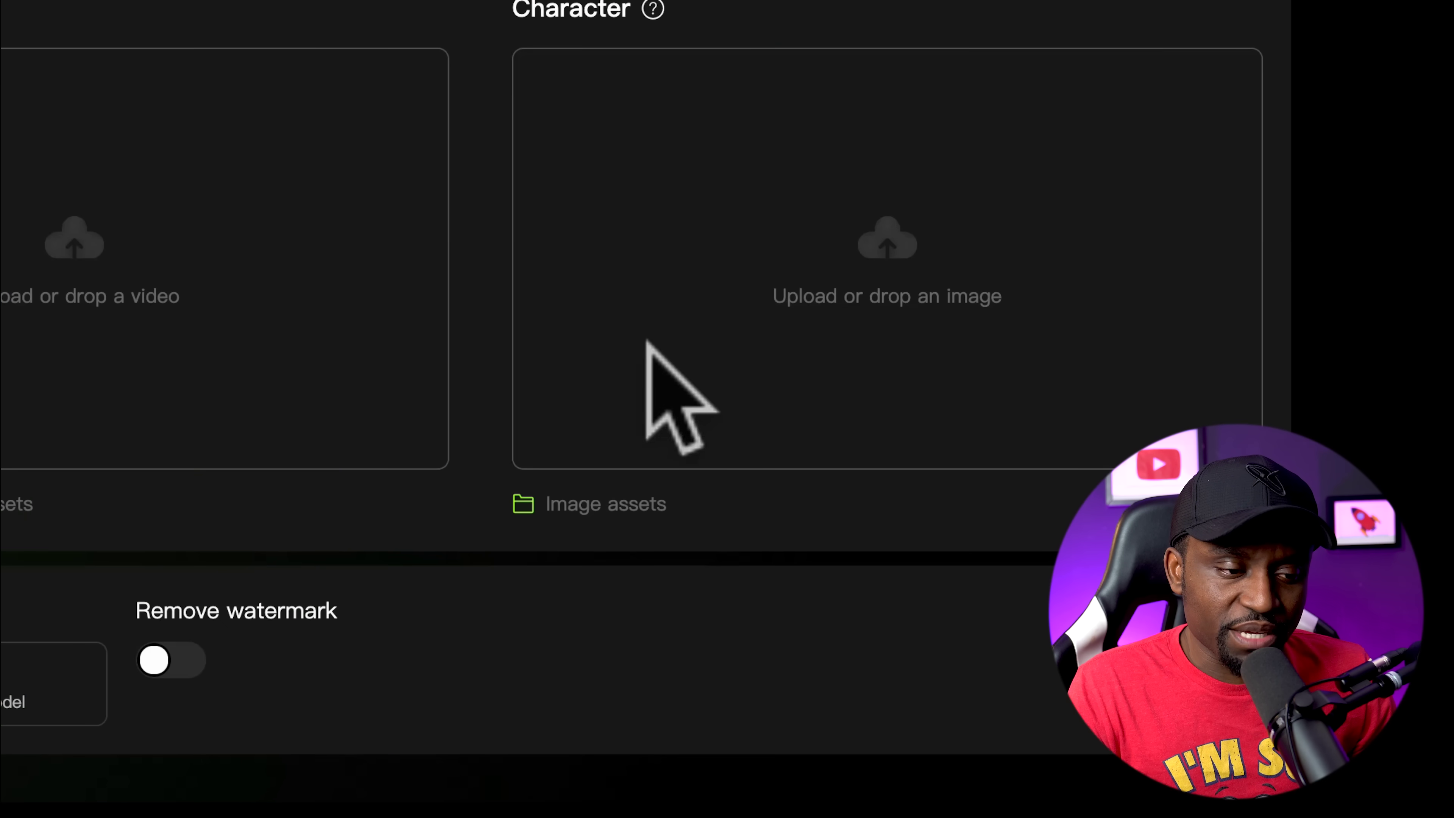
Upload the cartoon character image and choose the Kpop template 'OH MY GOD I'M REALLY THAT GUY' as motion
click(695, 229)
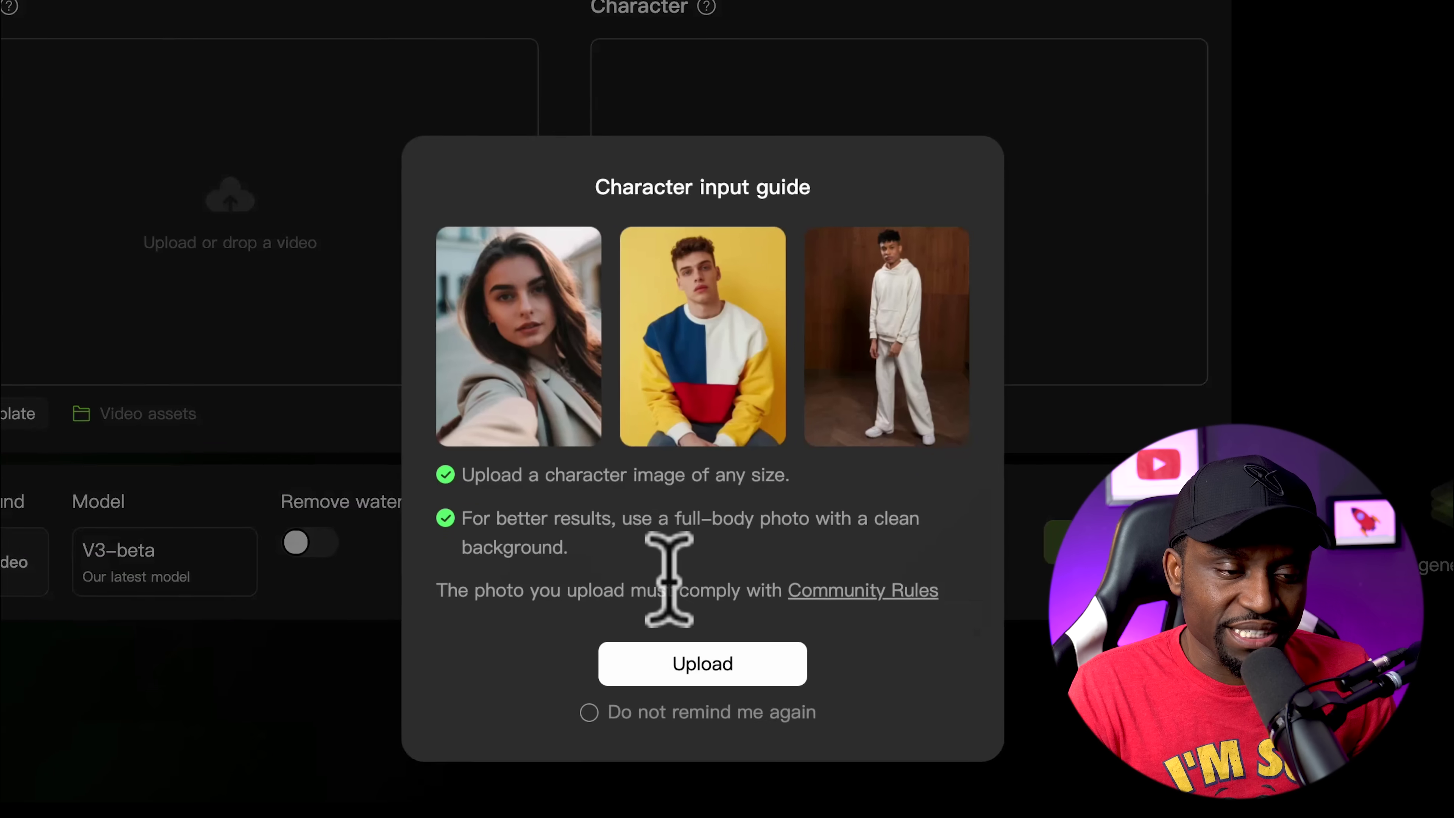
click(707, 597)
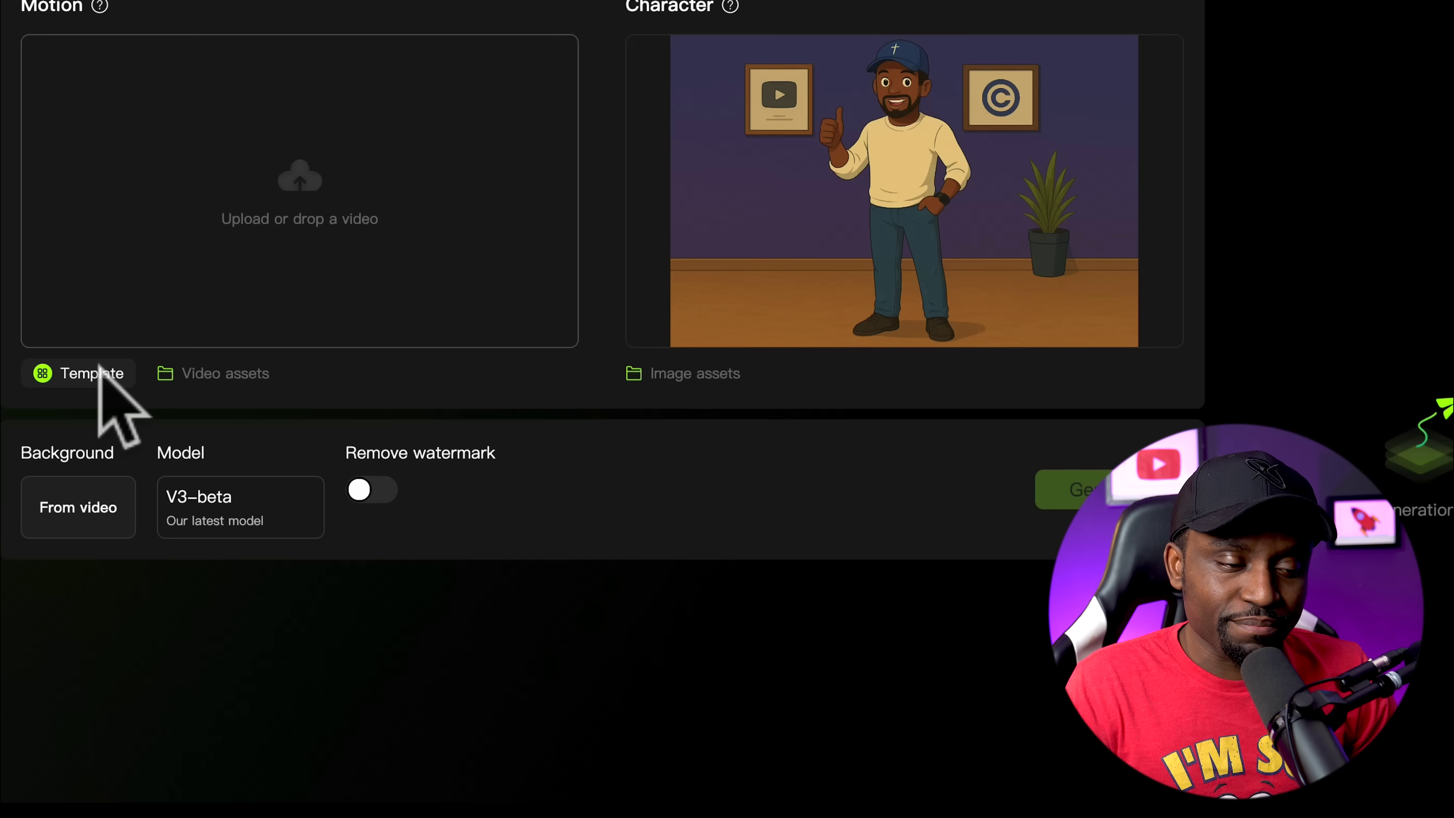
click(91, 374)
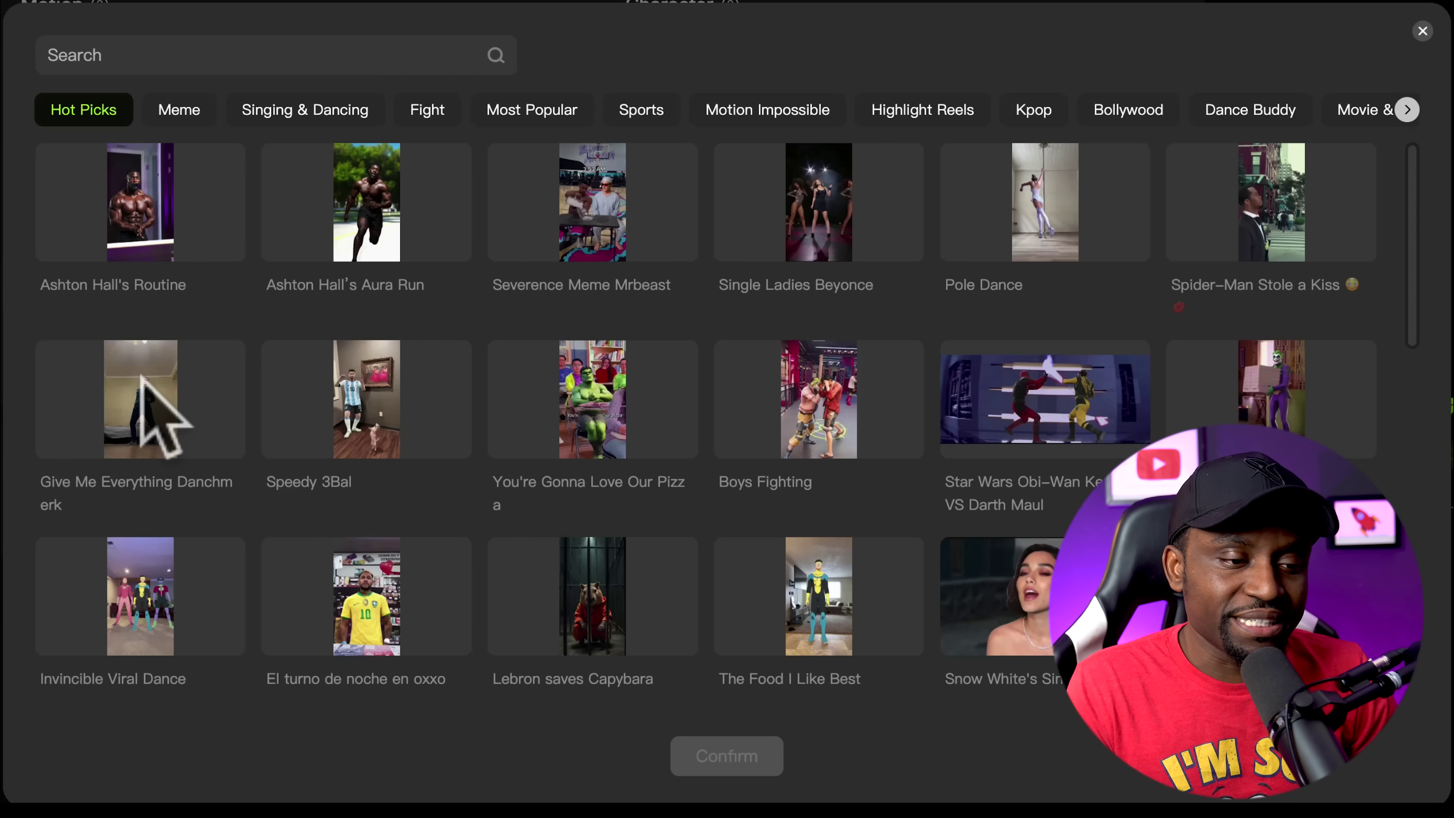
click(1251, 110)
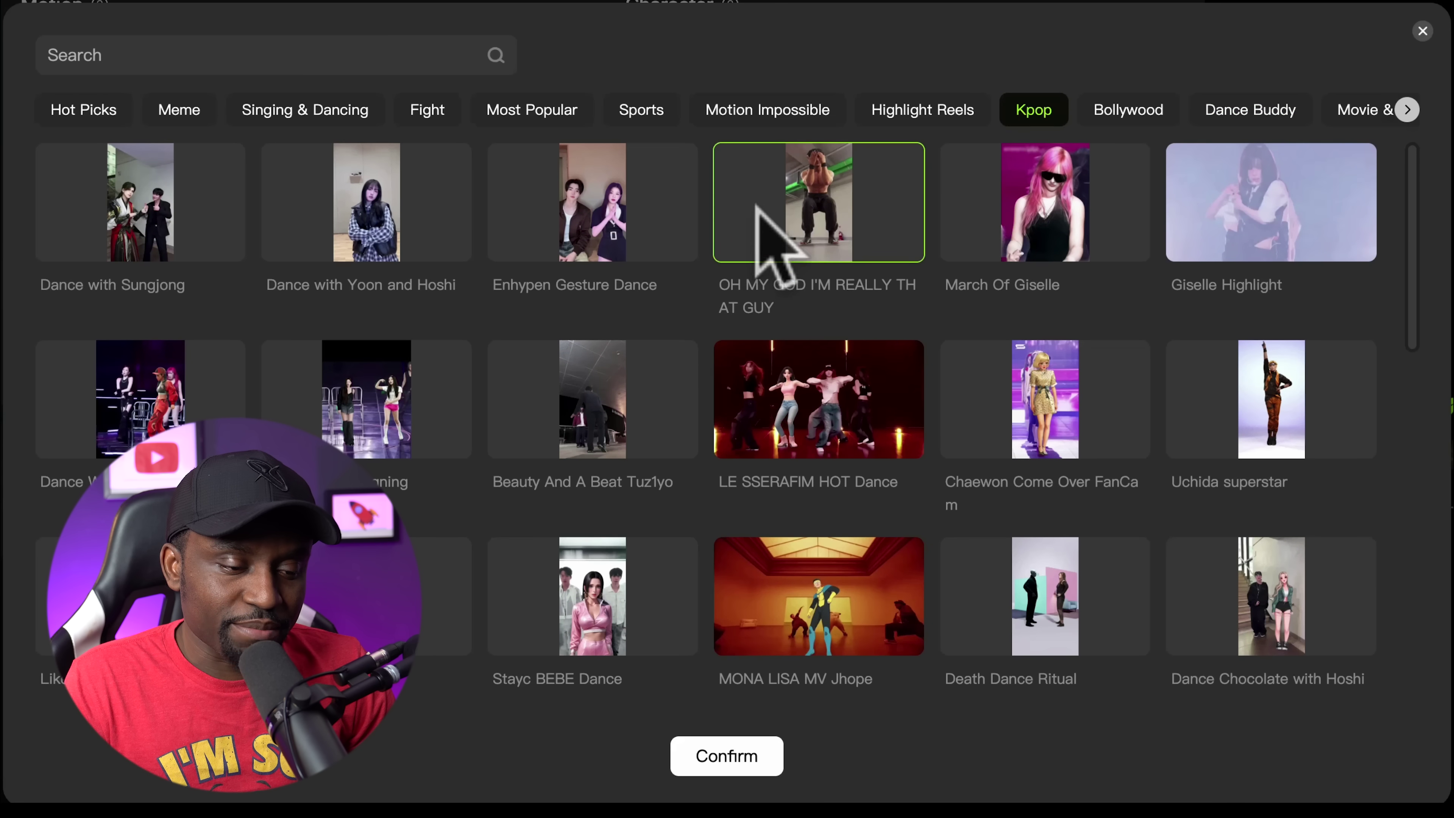
click(715, 762)
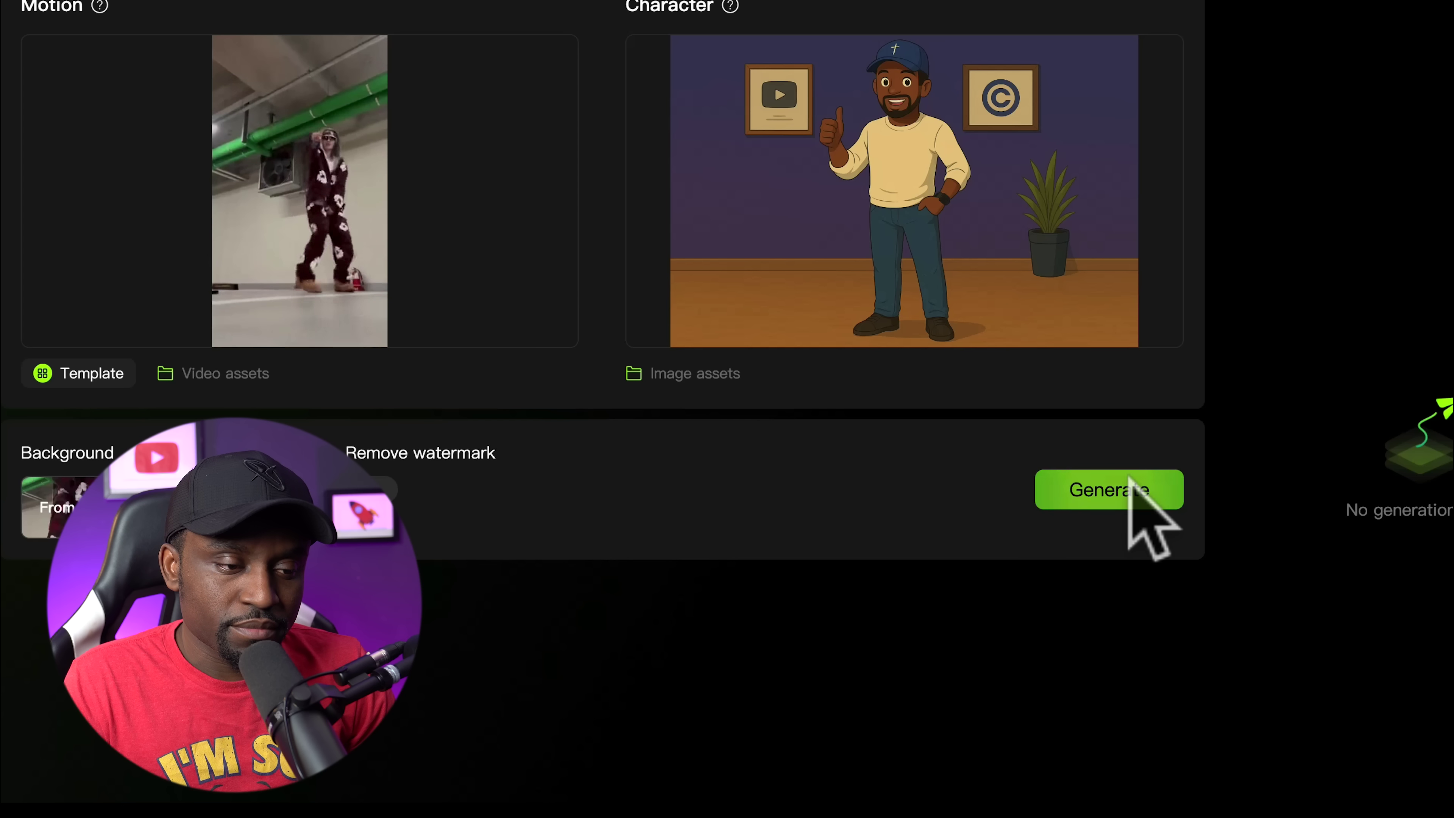
Generate the Viggle video of the cartoon character performing the K-pop dance
click(1129, 488)
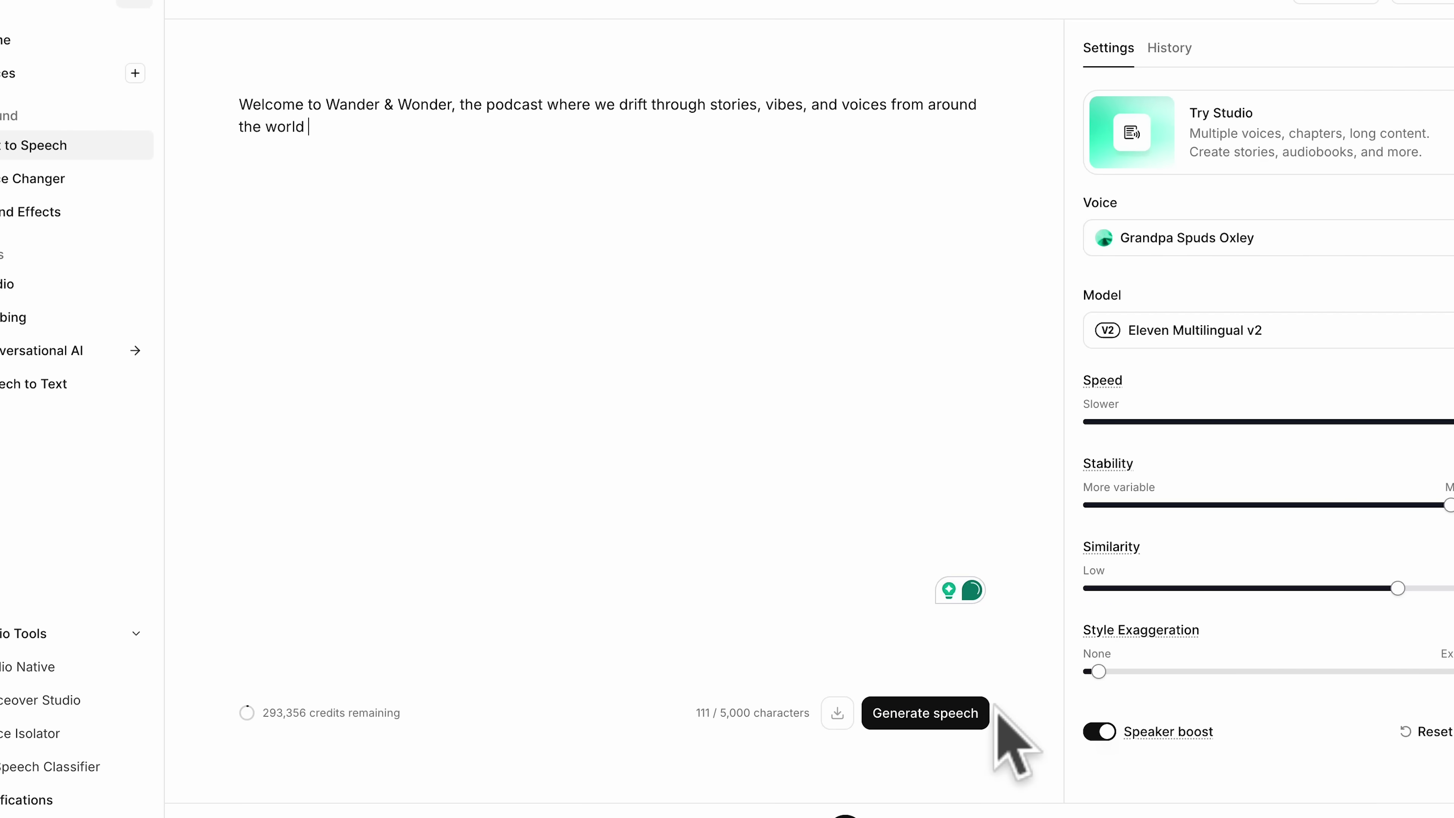
Generate speech for the Wander & Wonder intro in the Grandpa Spuds Oxley voice
click(972, 713)
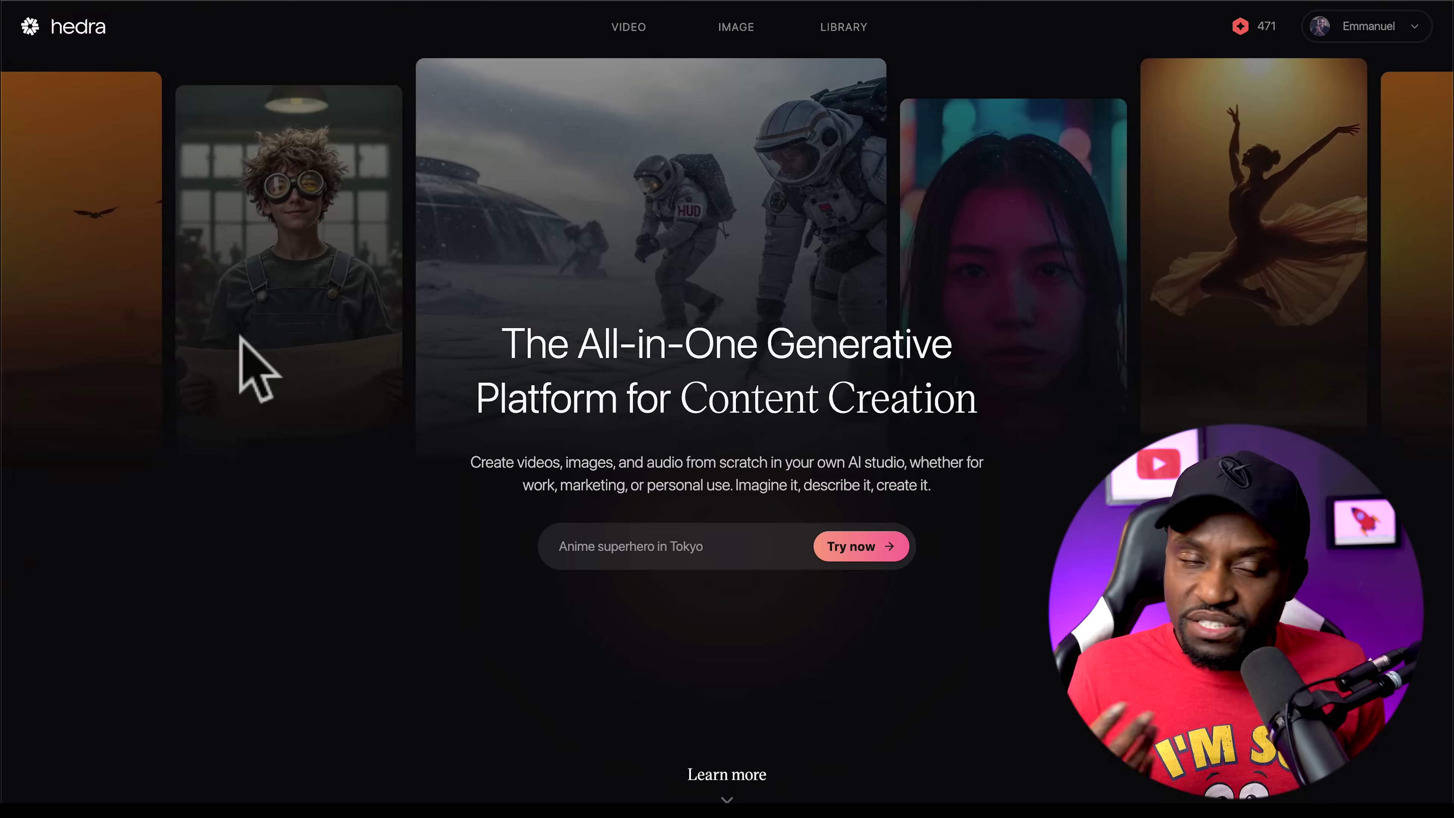
scroll(243, 358, down, 10)
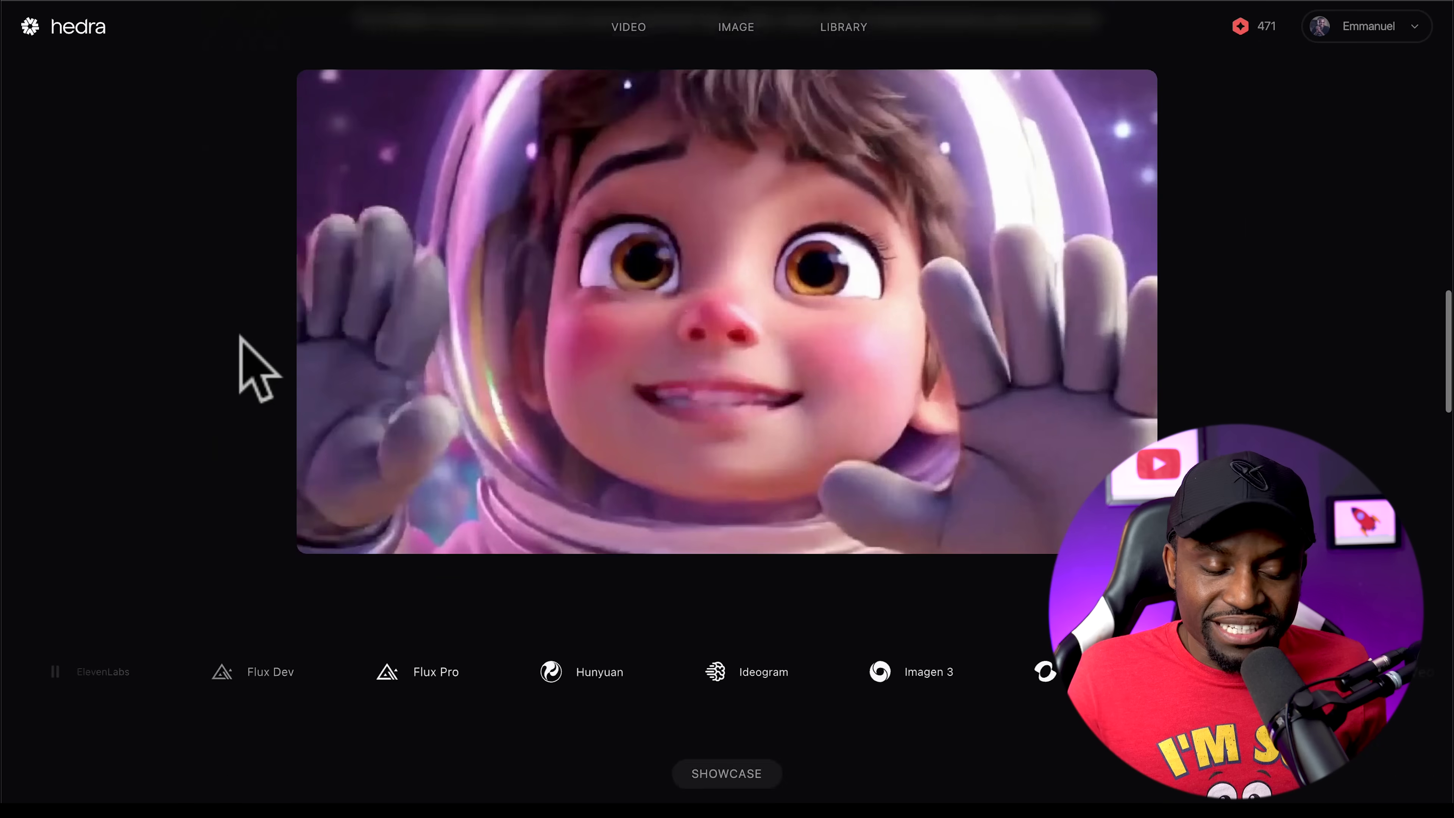
Start a new Hedra video with the cartoon podcaster PNG from Downloads as the image frame
scroll(240, 338, down, 15)
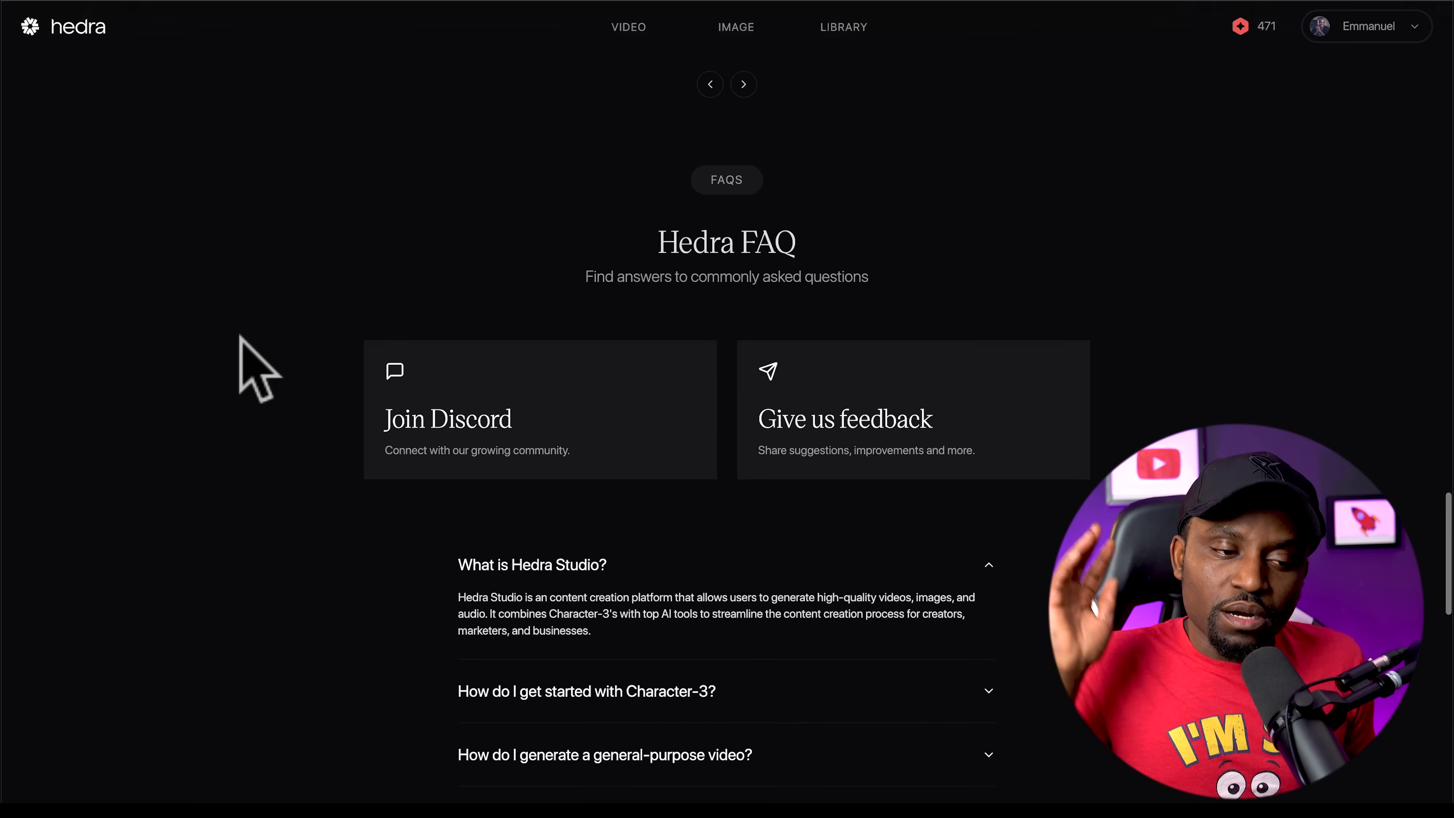
scroll(257, 366, down, 15)
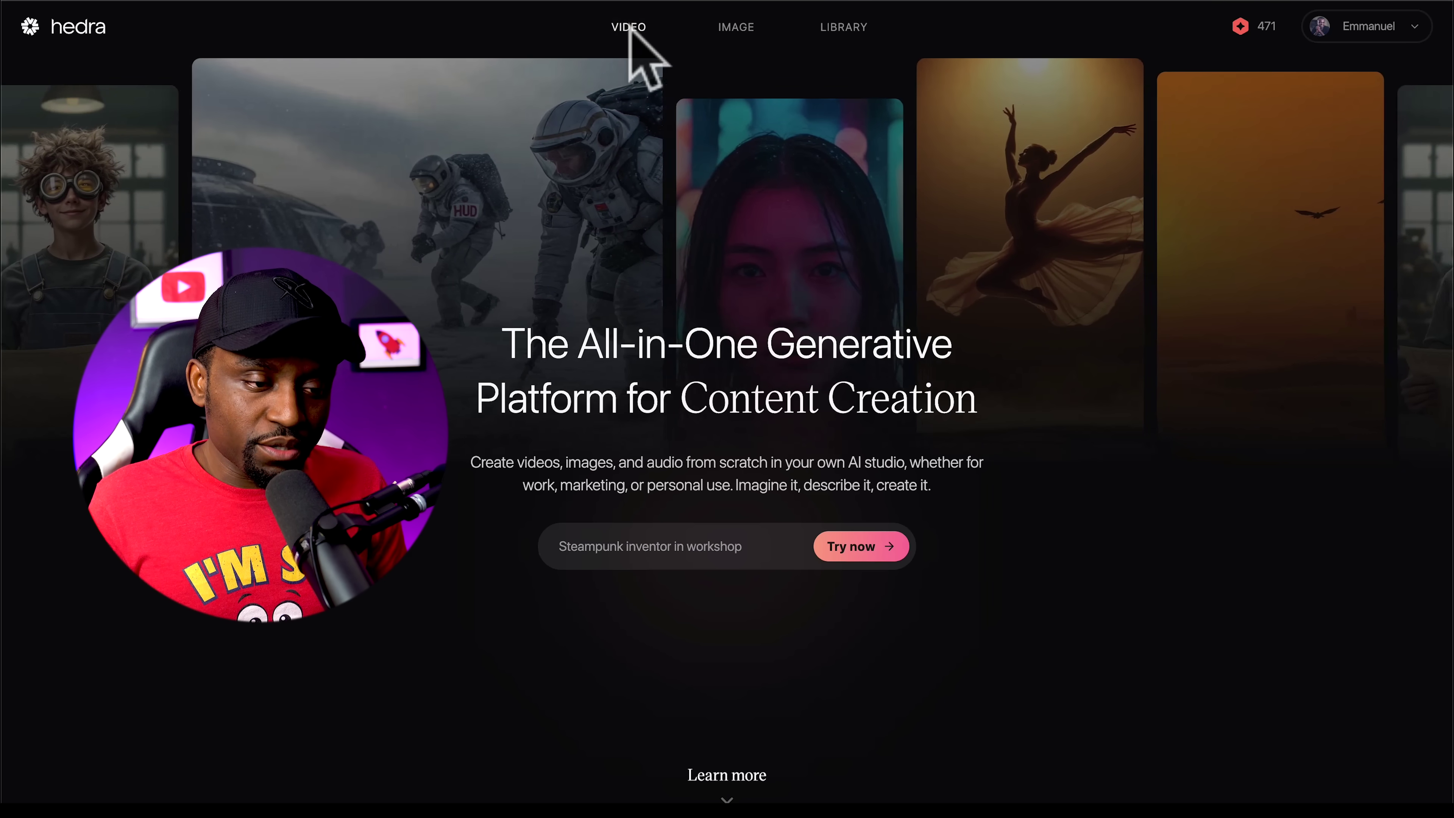
click(629, 27)
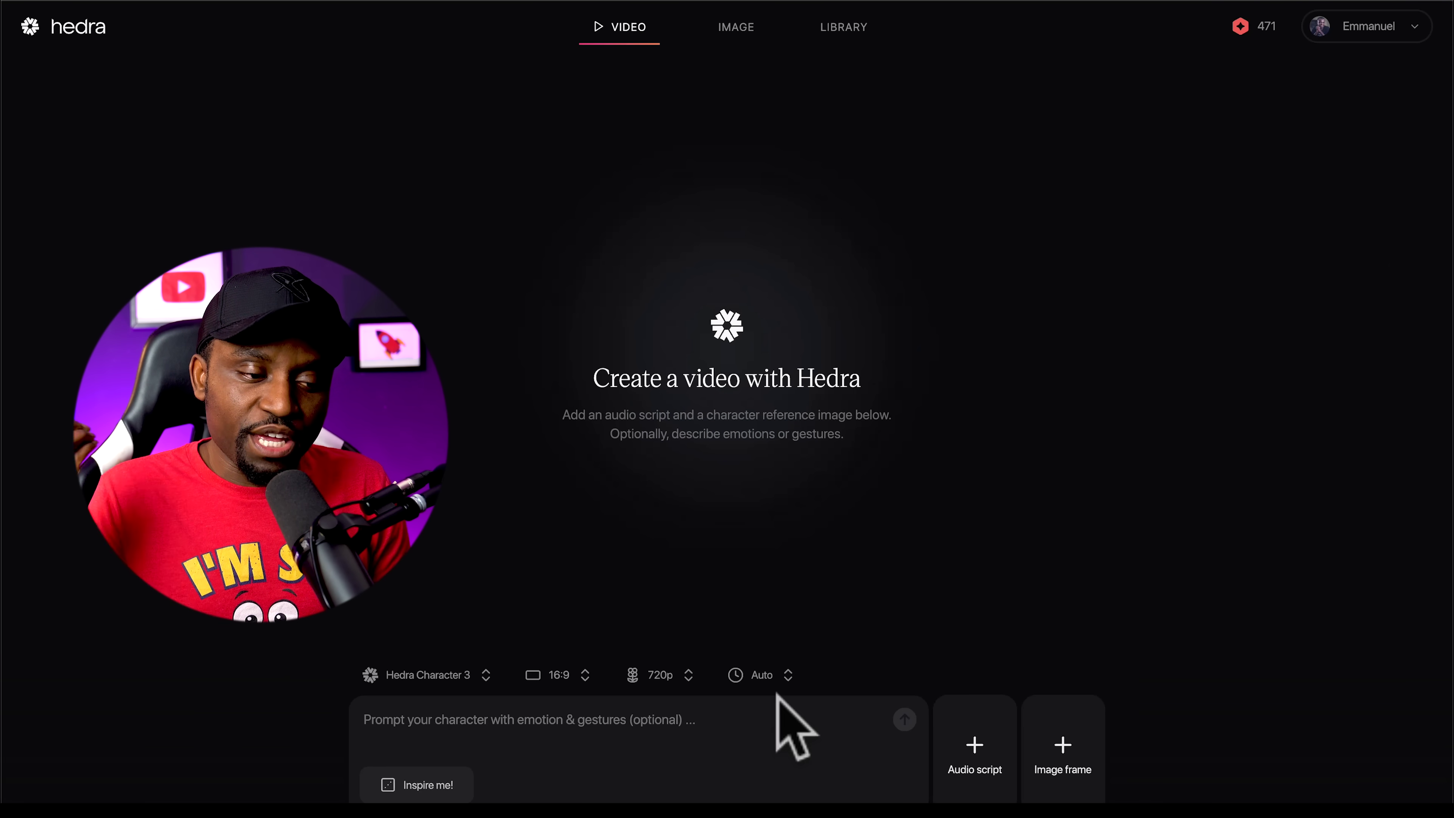
click(1060, 740)
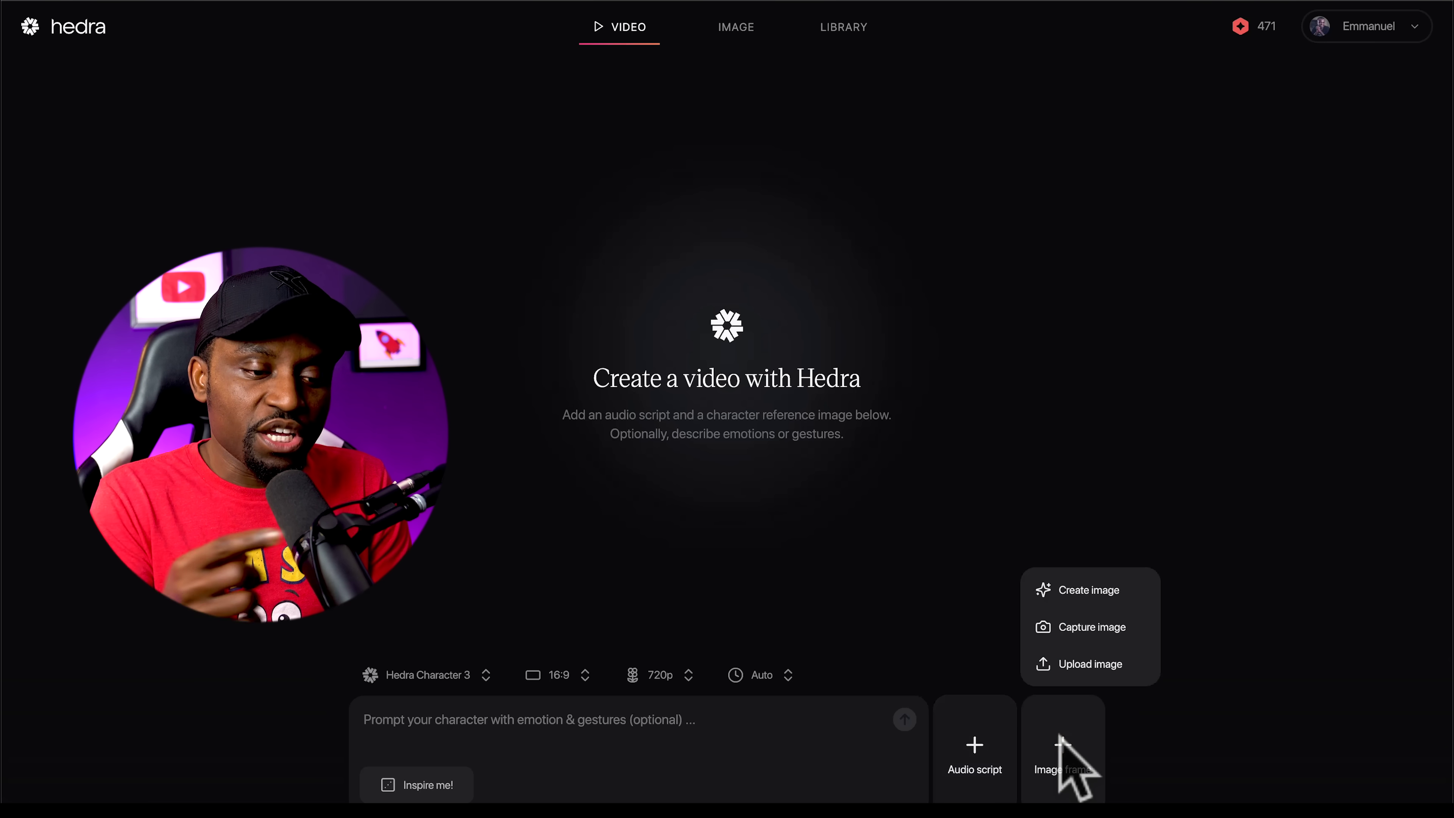
click(1074, 662)
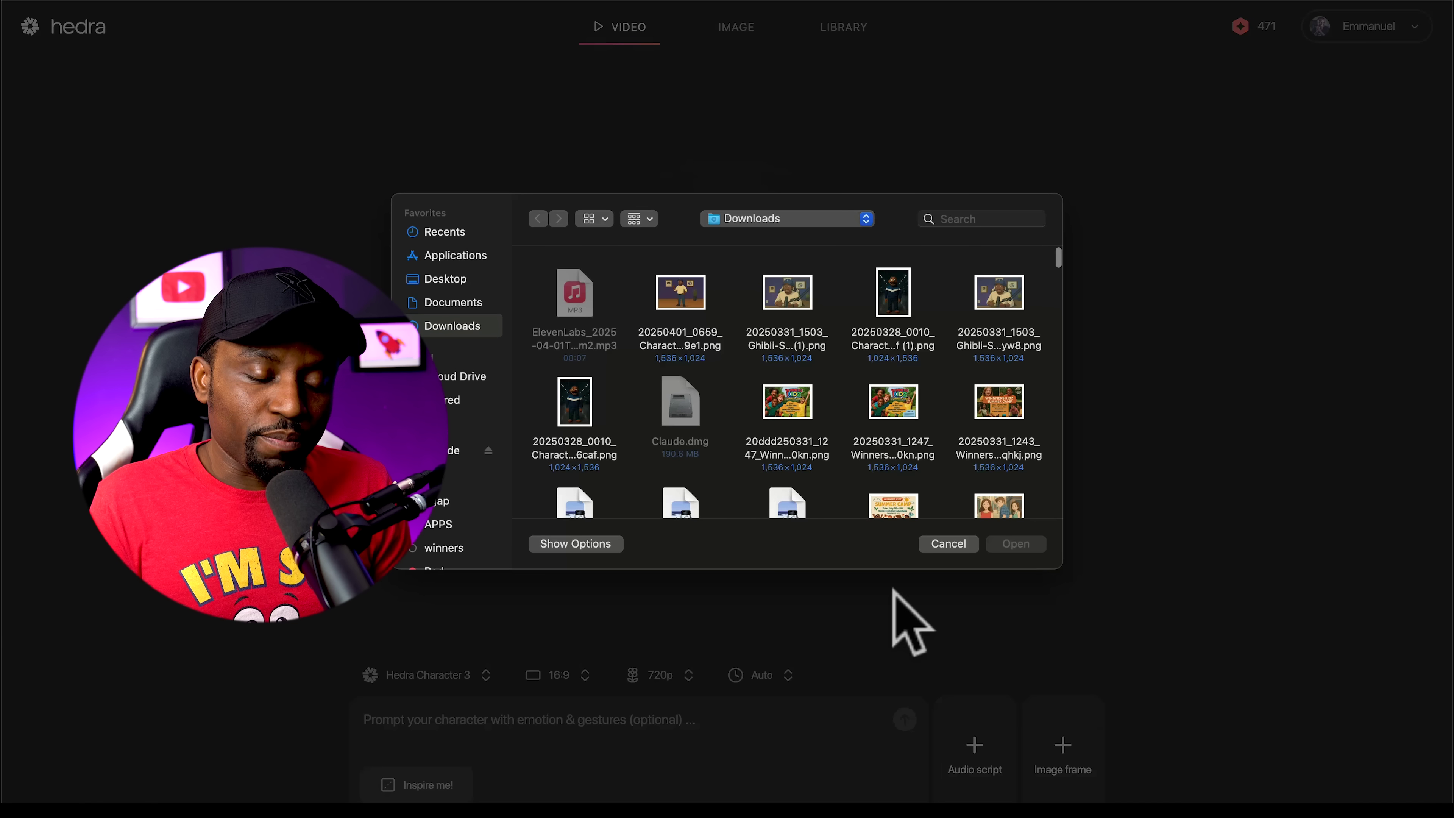
double_click(791, 287)
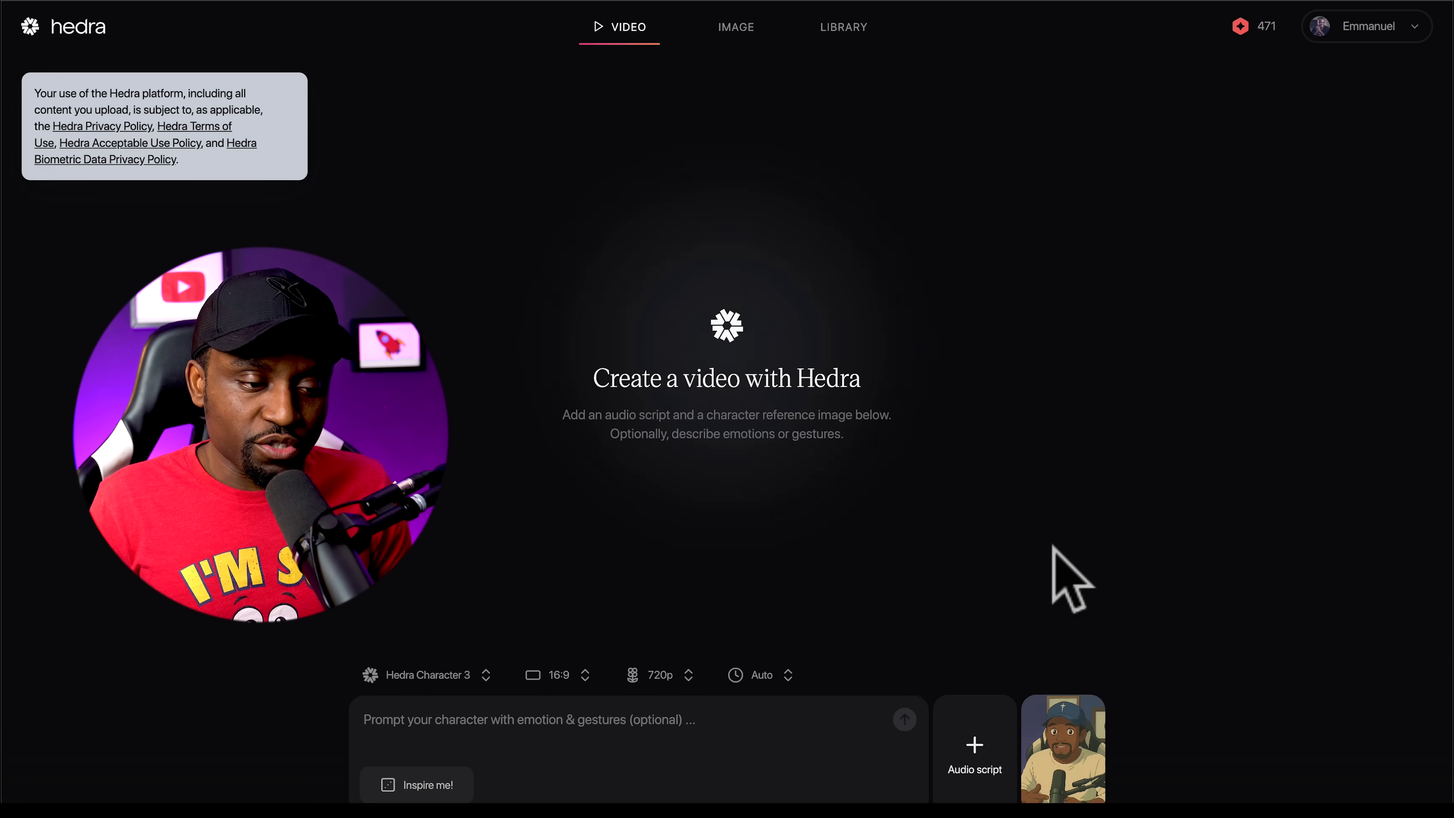
click(971, 733)
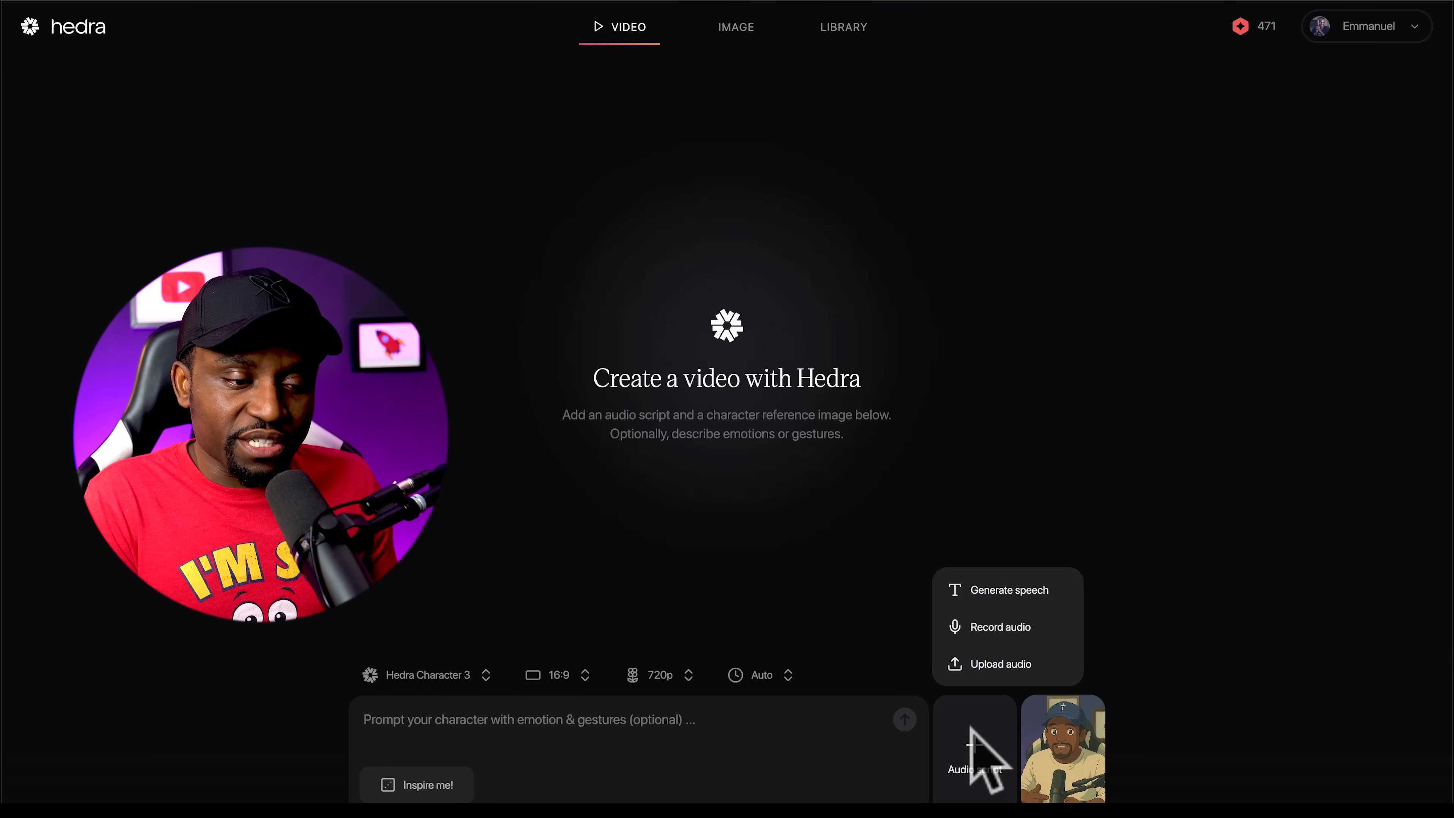
Upload the ElevenLabs mp3, trim its end, keep the original voice, and add it to the video
click(995, 668)
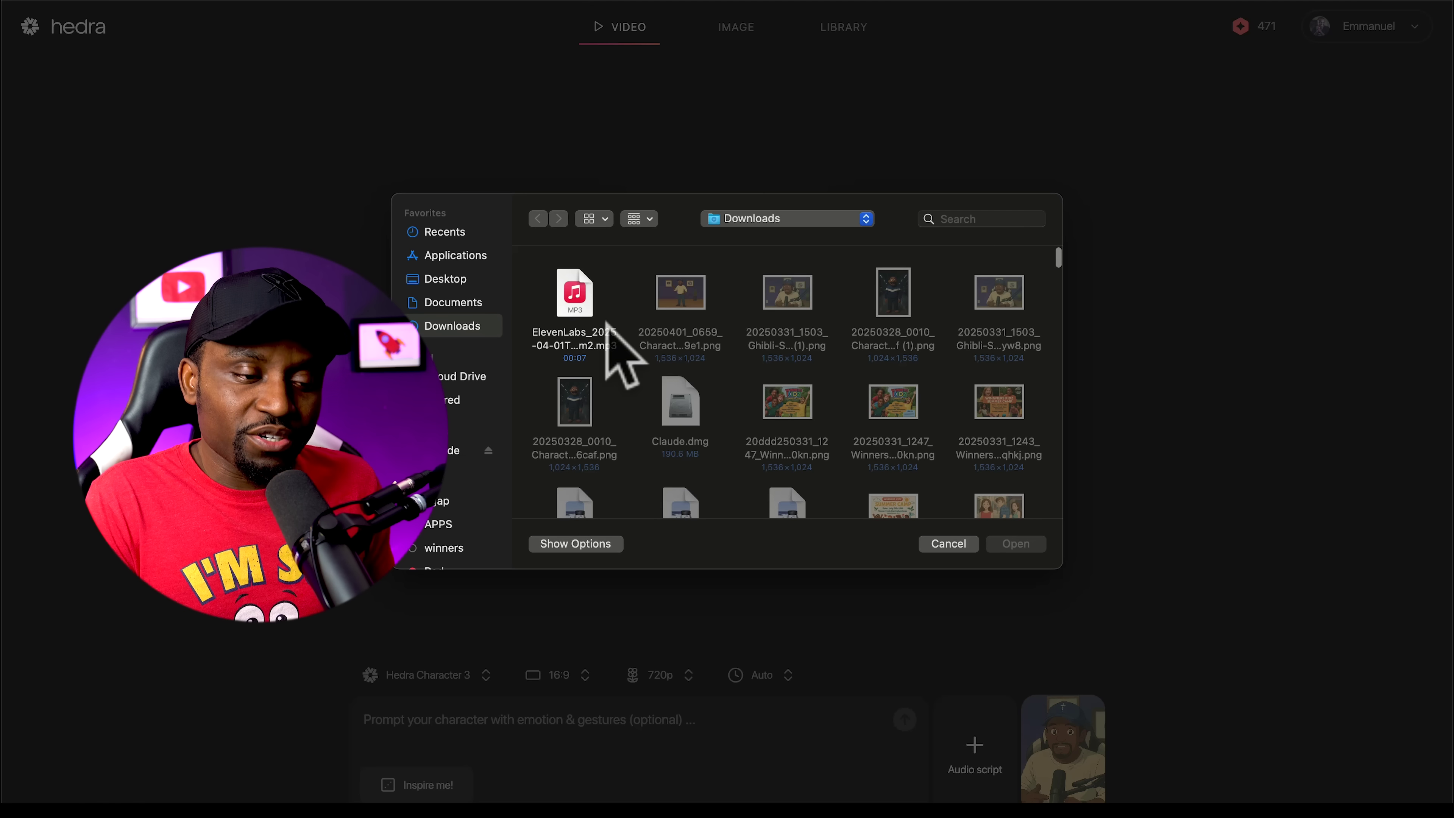
double_click(578, 313)
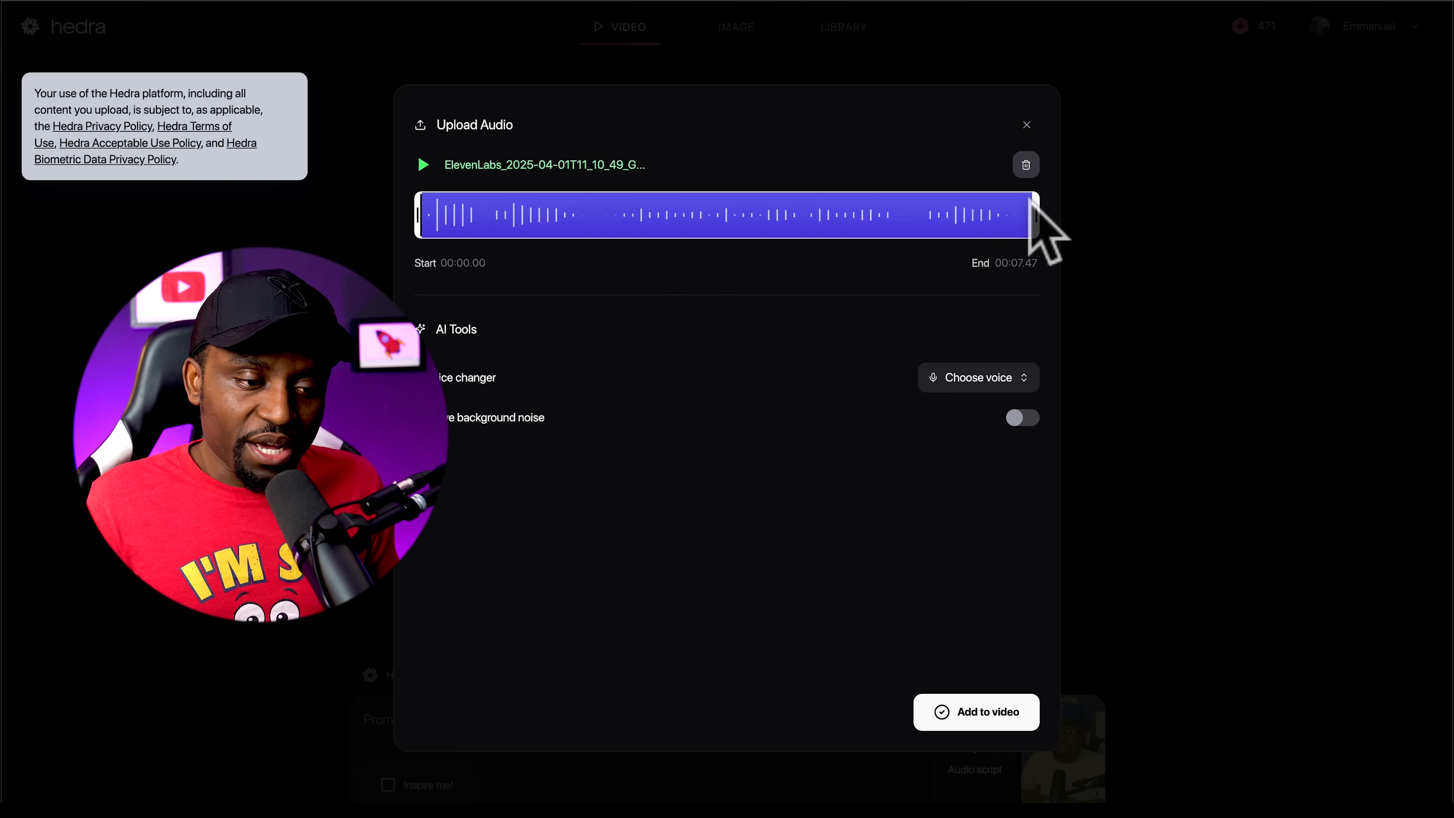
mouse_move(1017, 213)
mouse_down()
mouse_move(851, 227)
mouse_move(1036, 223)
mouse_up()
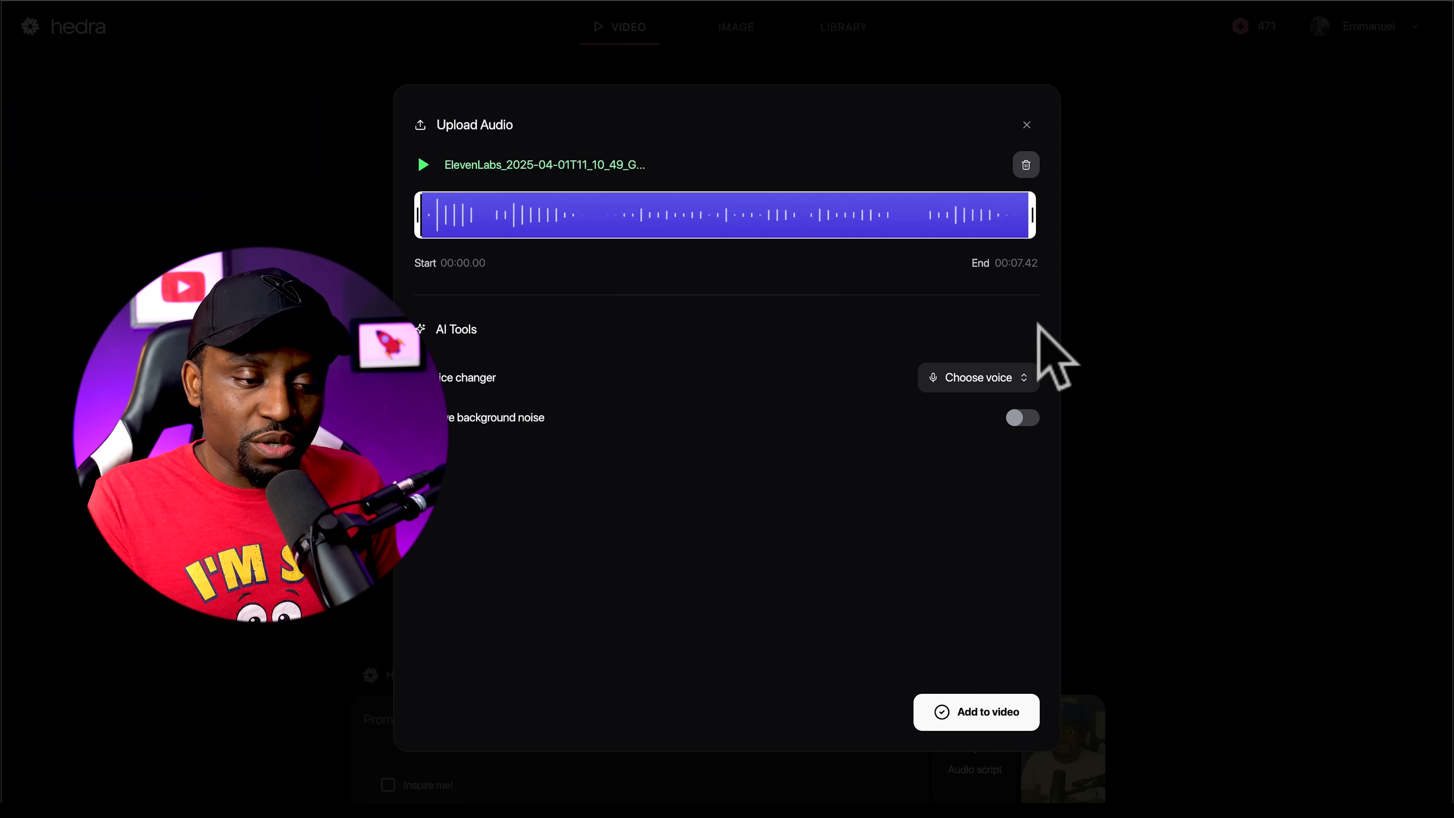
click(1020, 378)
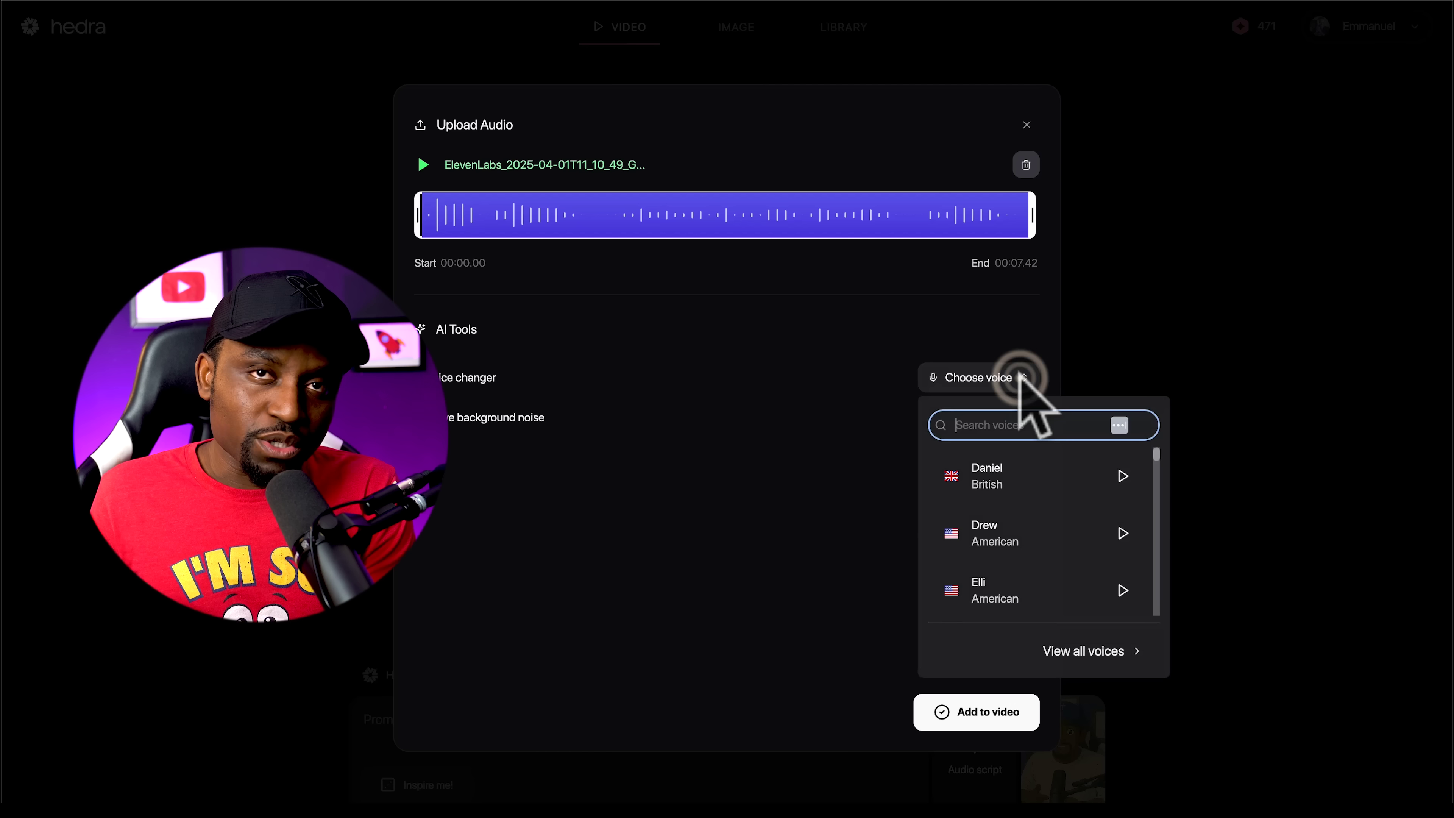
click(1076, 371)
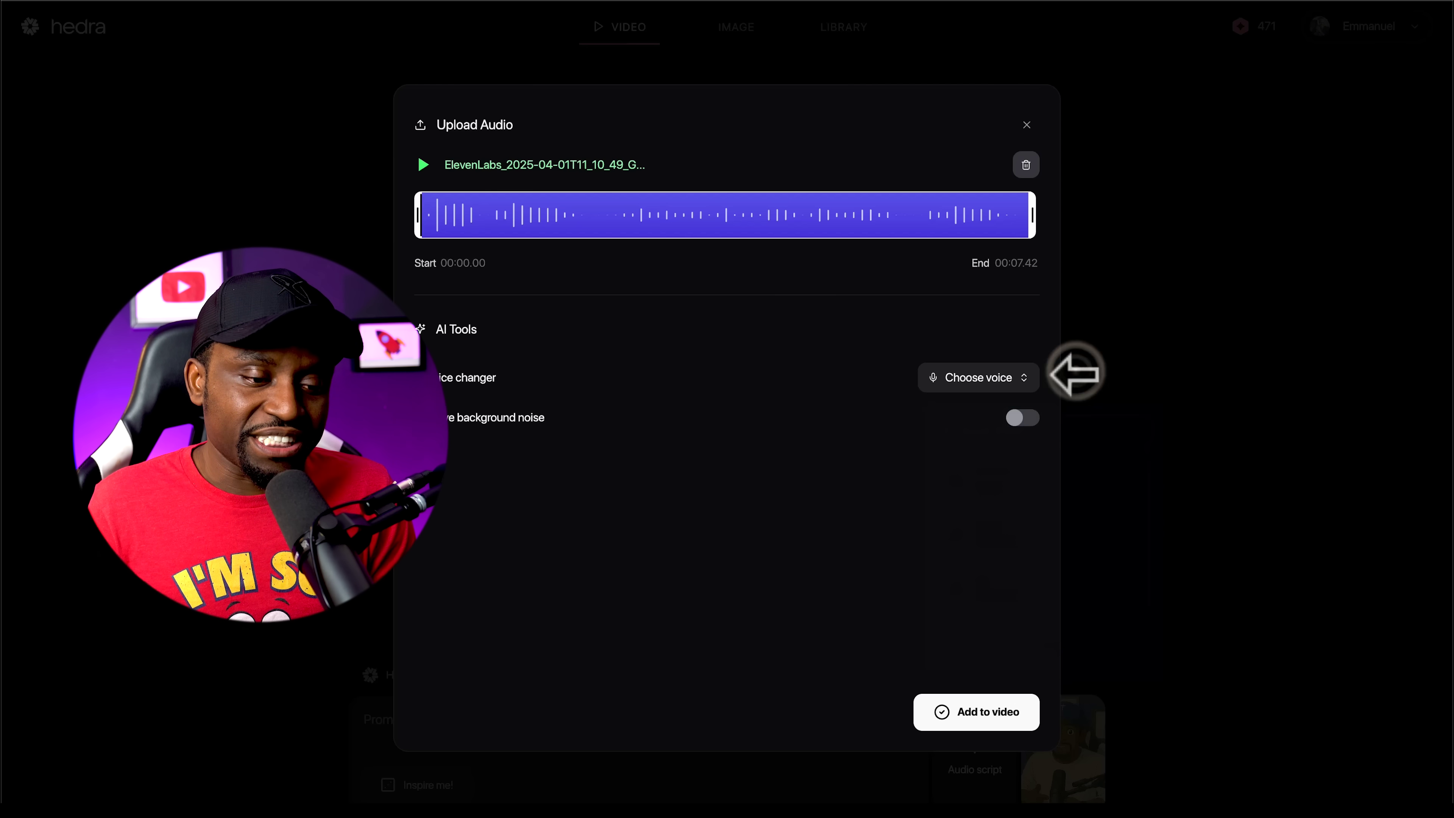
click(965, 714)
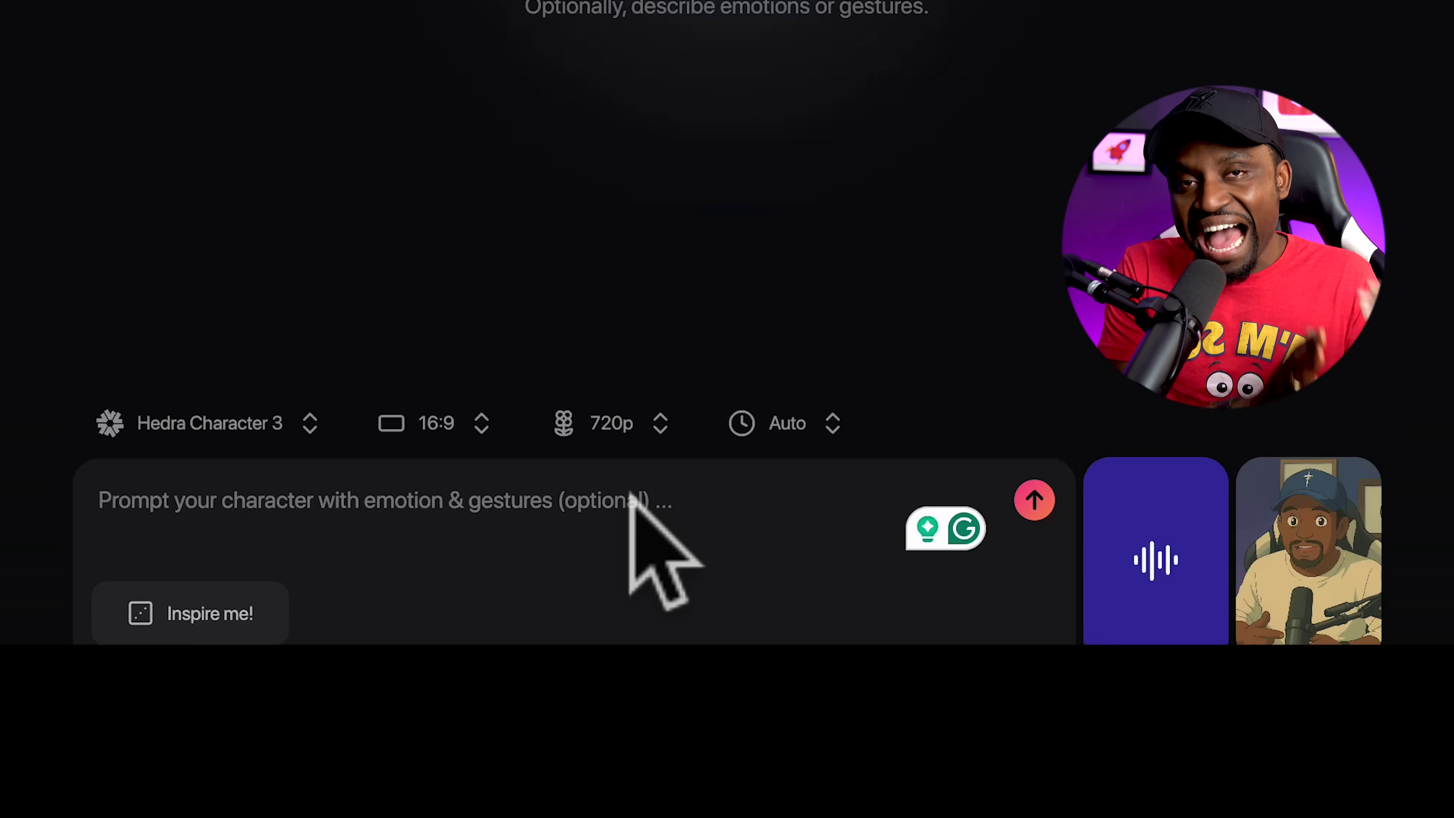
Enter the talking-head prompt and keep the Hedra Character 3 model at 16:9
text(talkn)
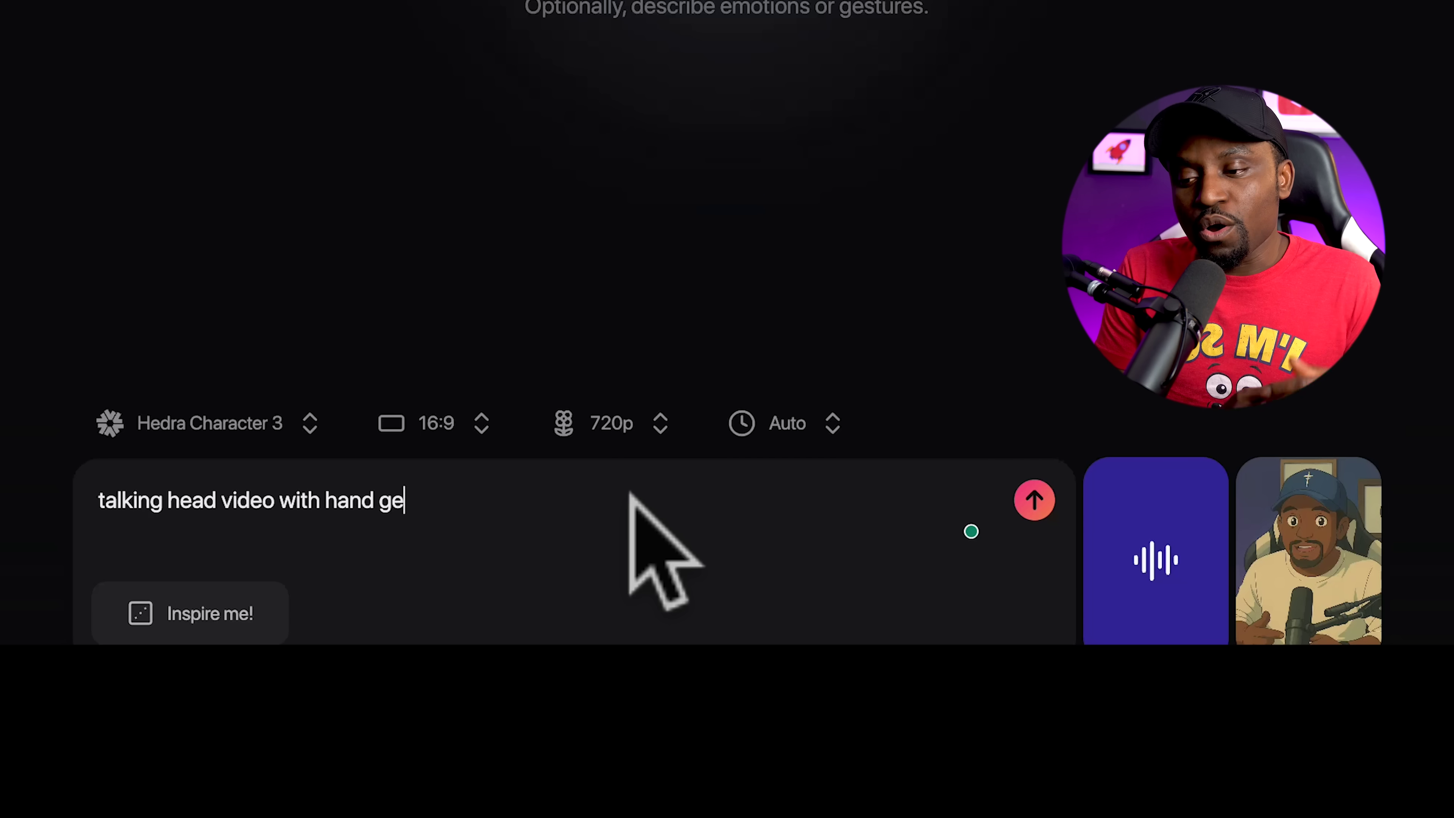
text(.)
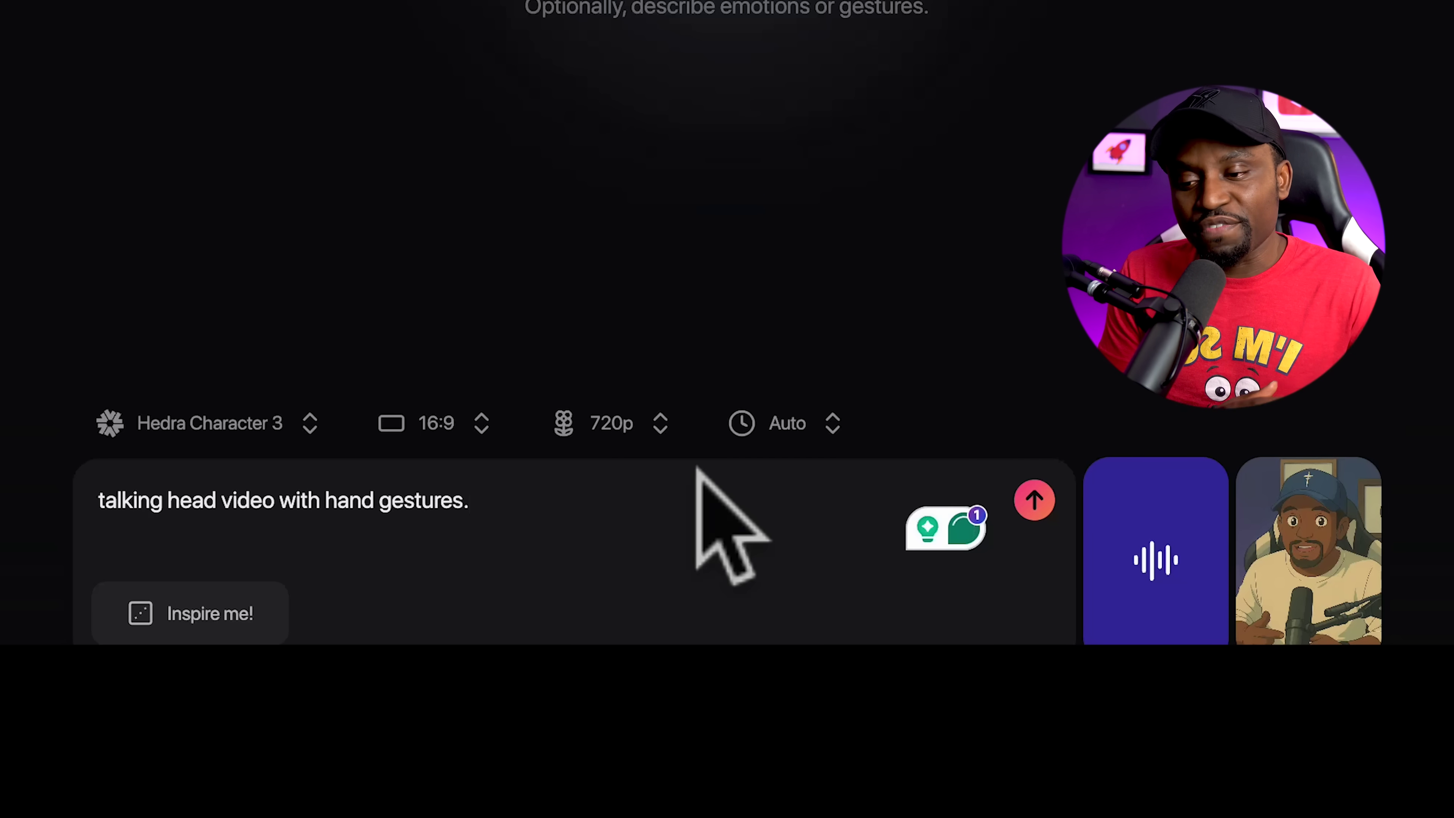
click(292, 422)
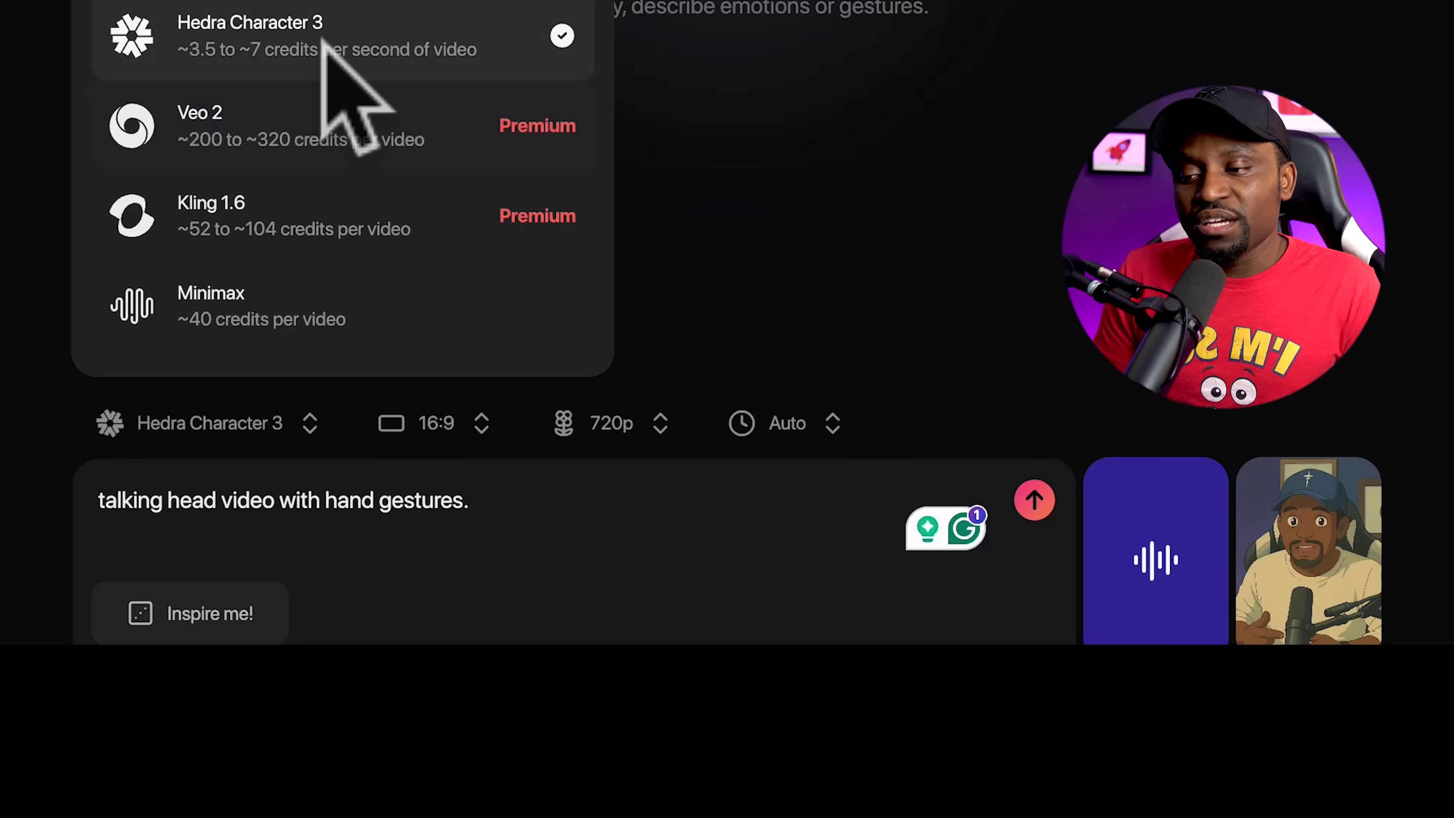
click(885, 146)
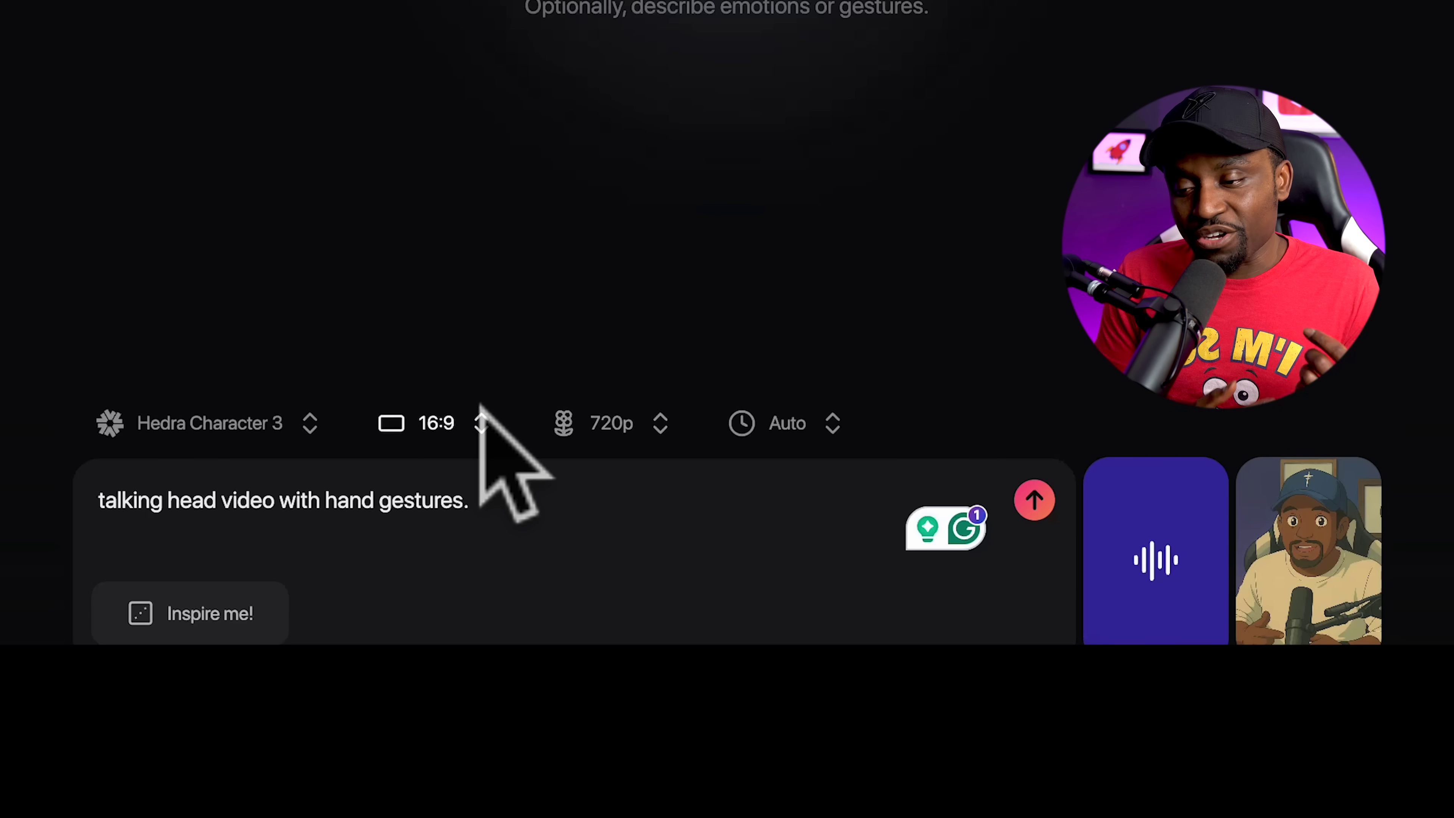
click(481, 422)
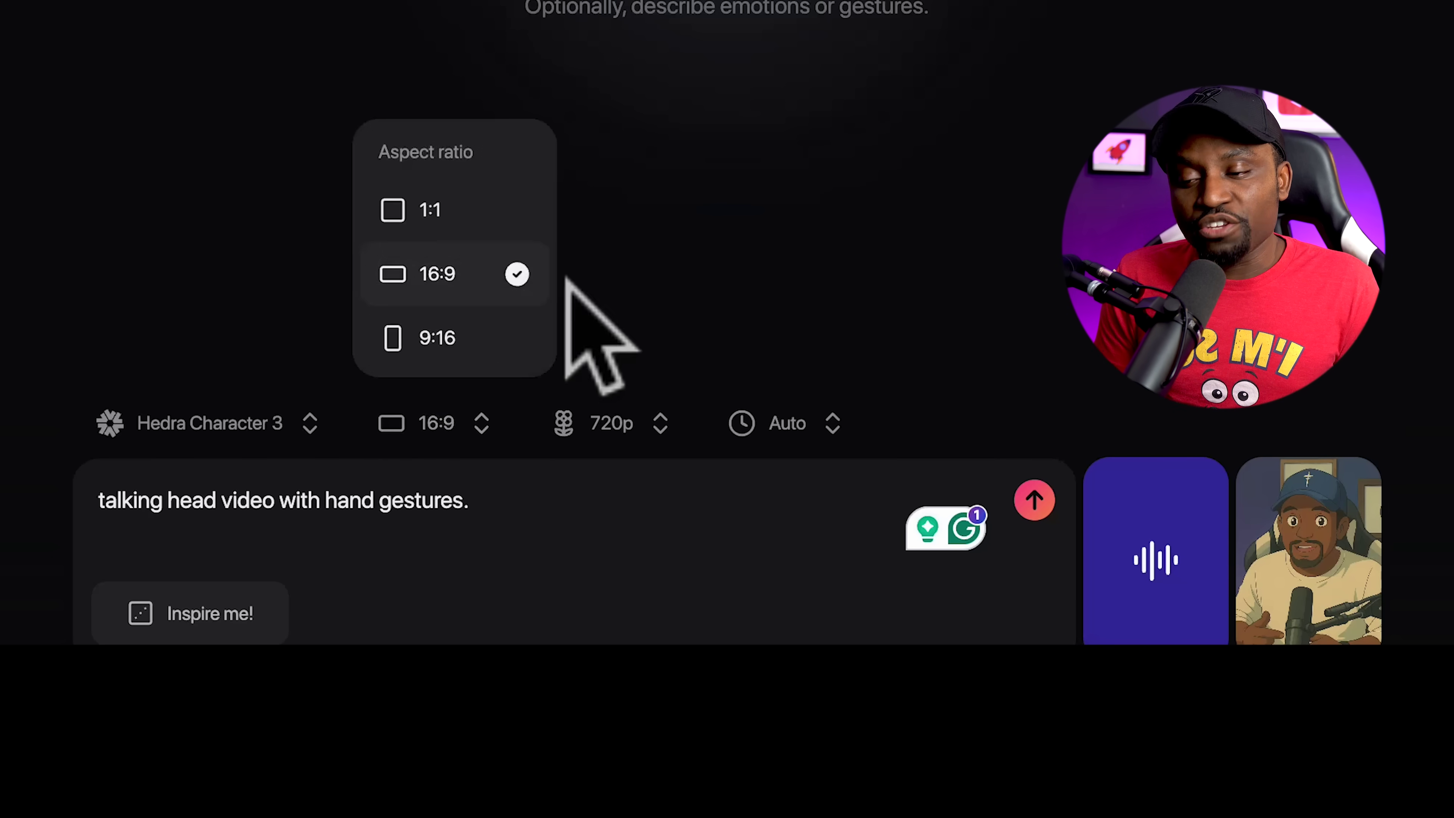
click(672, 262)
click(627, 396)
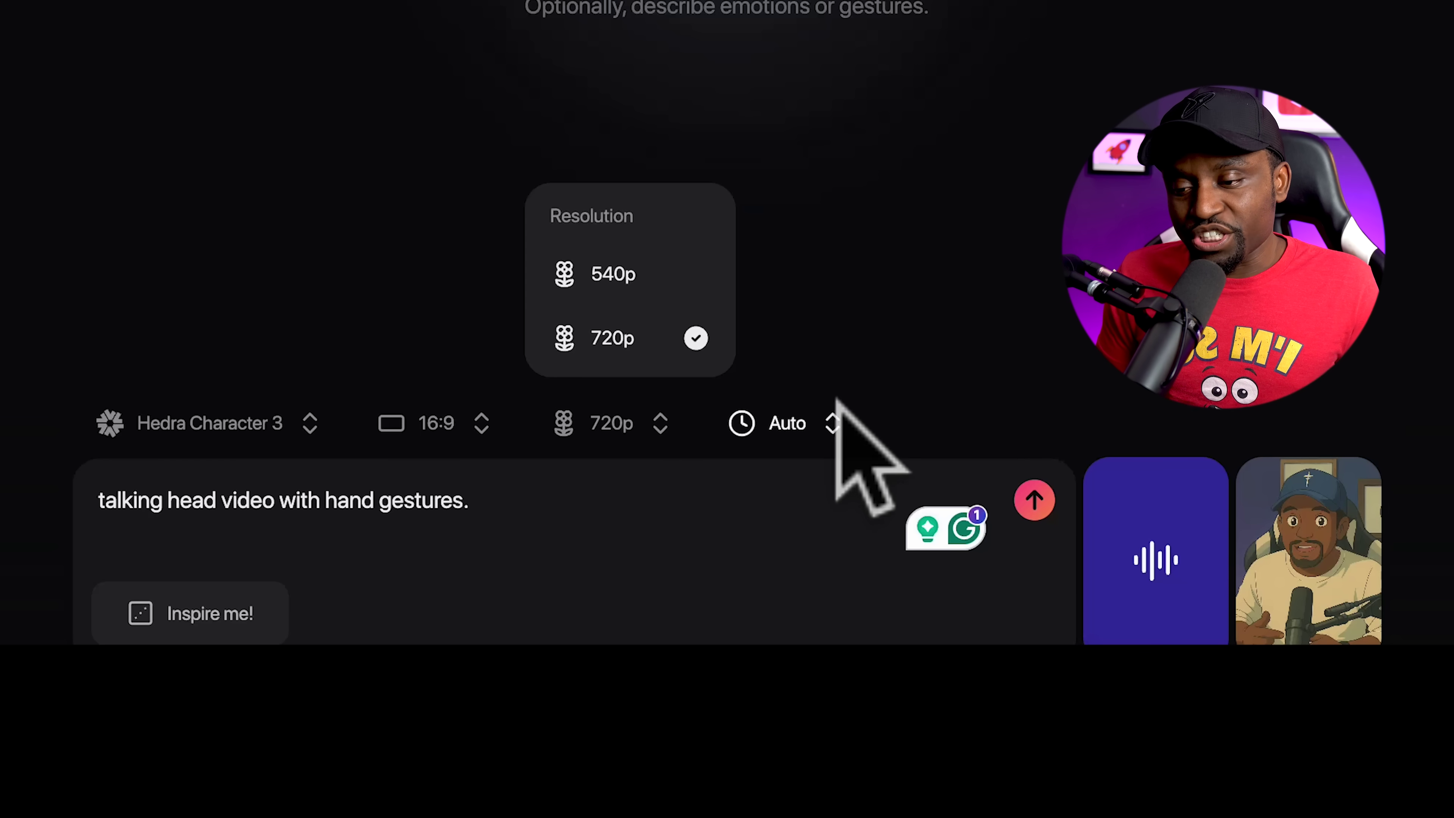
Leave the duration on Auto and generate the talking-head video
click(832, 423)
click(1024, 264)
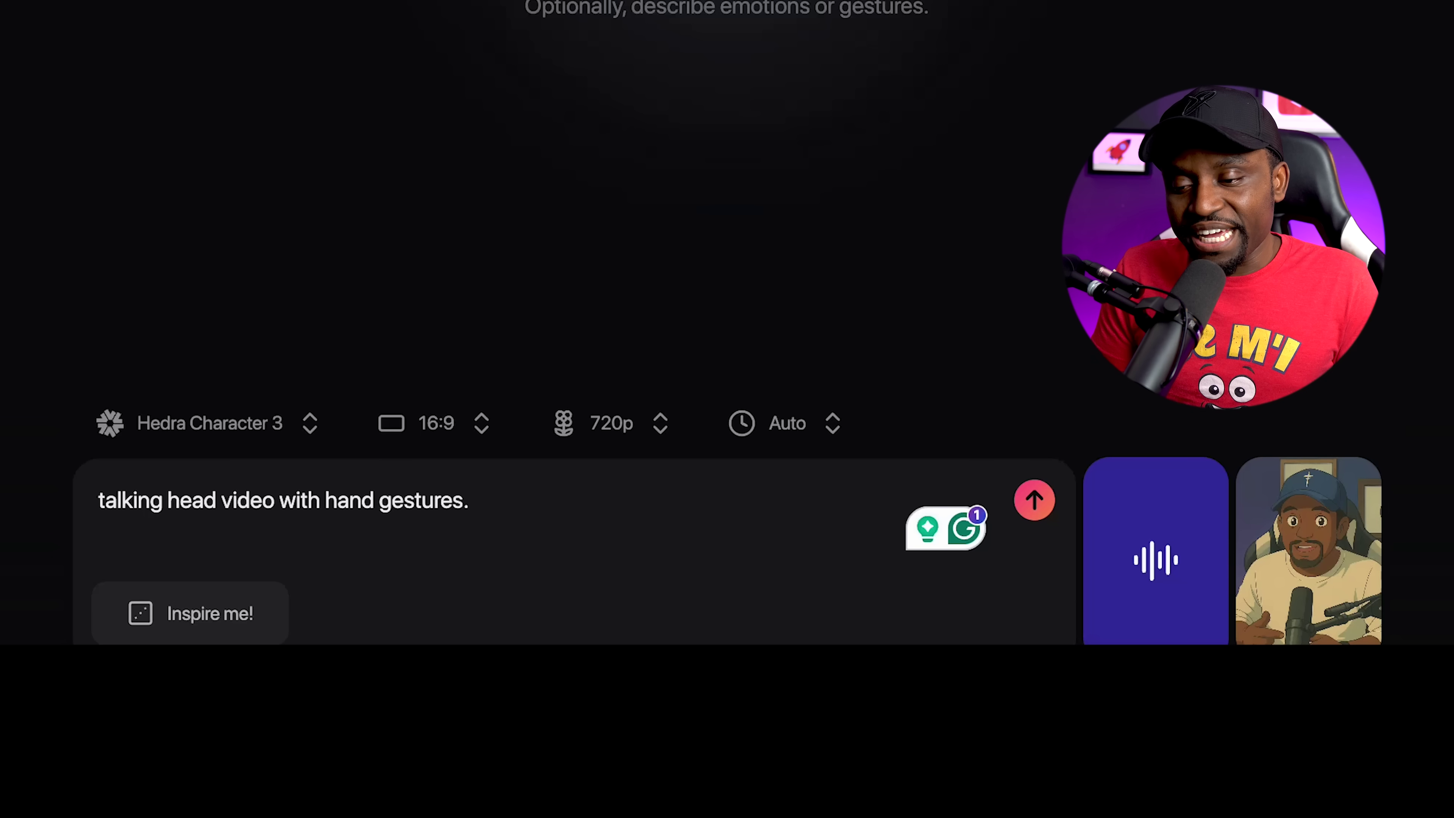
click(1033, 499)
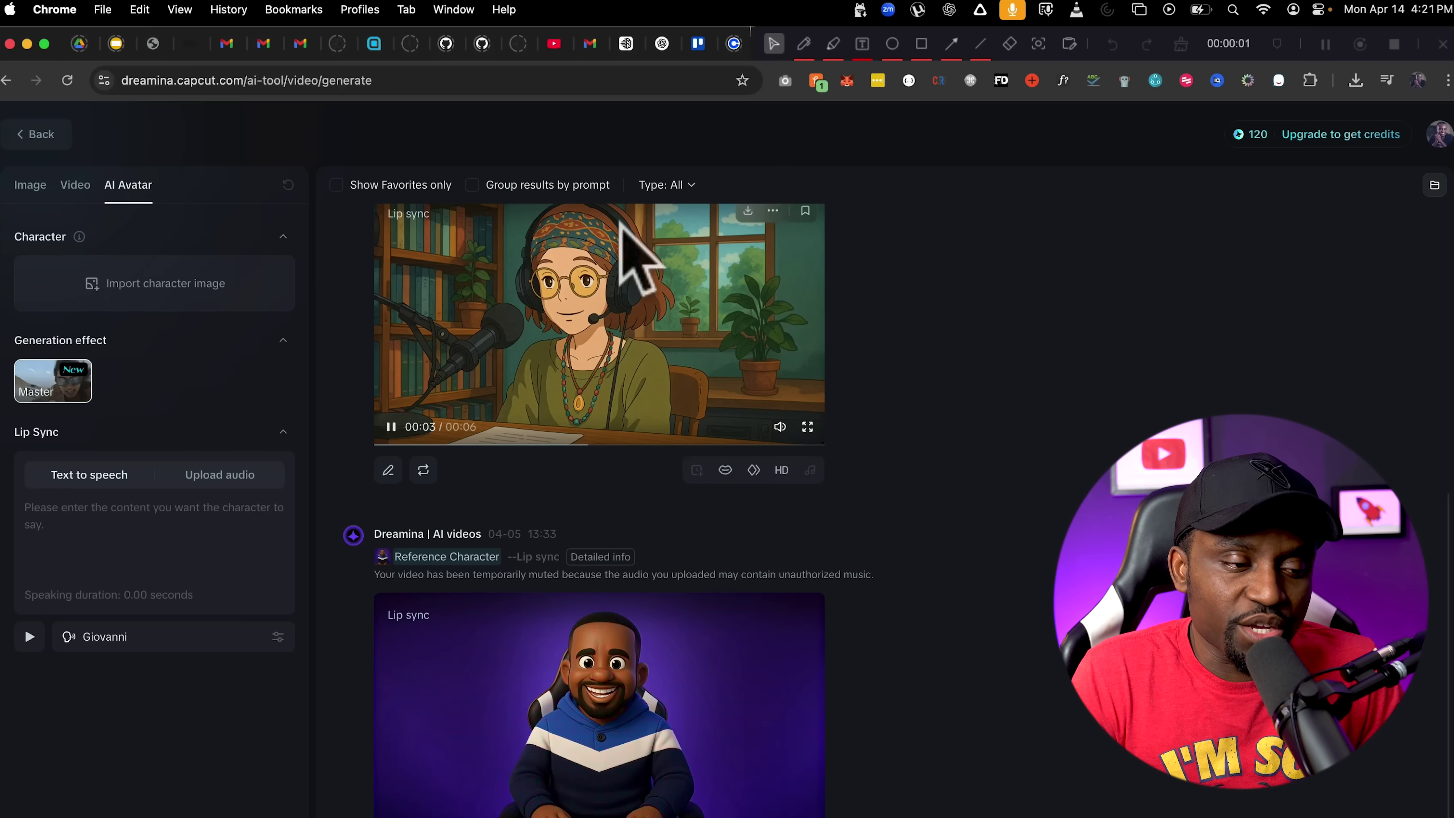
Upload the 3D podcast character image as the avatar and choose the Master effect
click(163, 289)
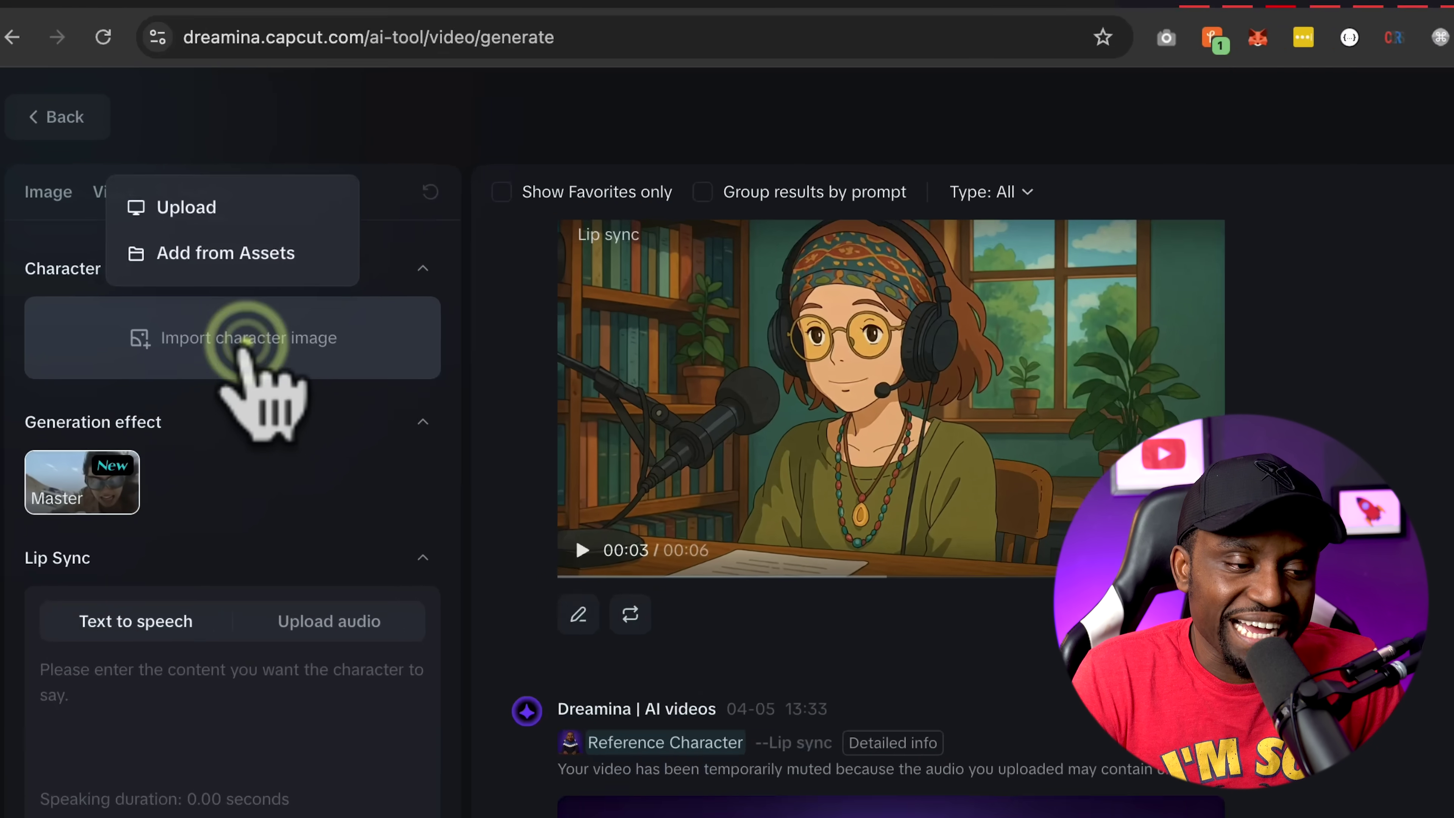
click(146, 200)
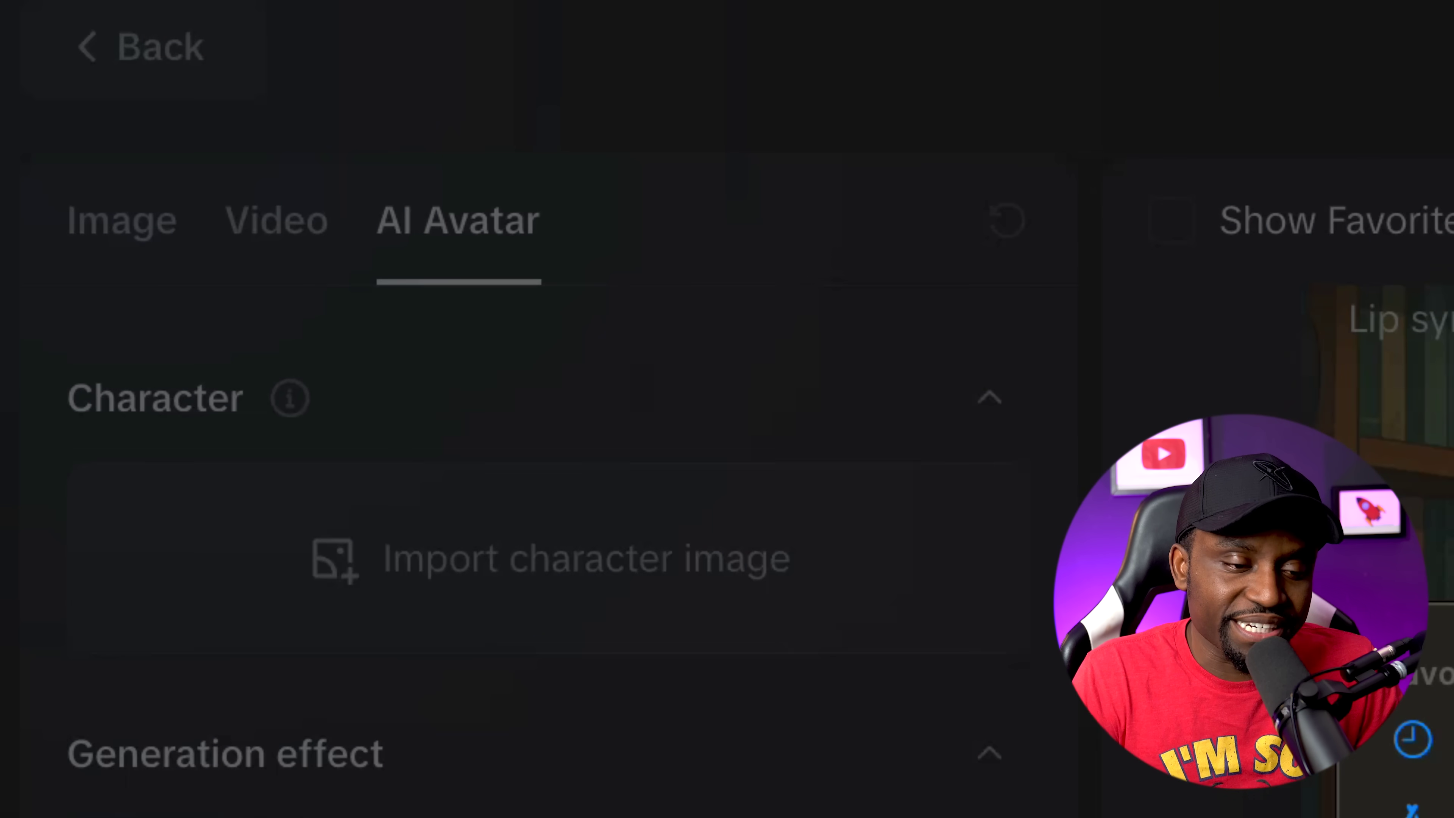
double_click(1038, 422)
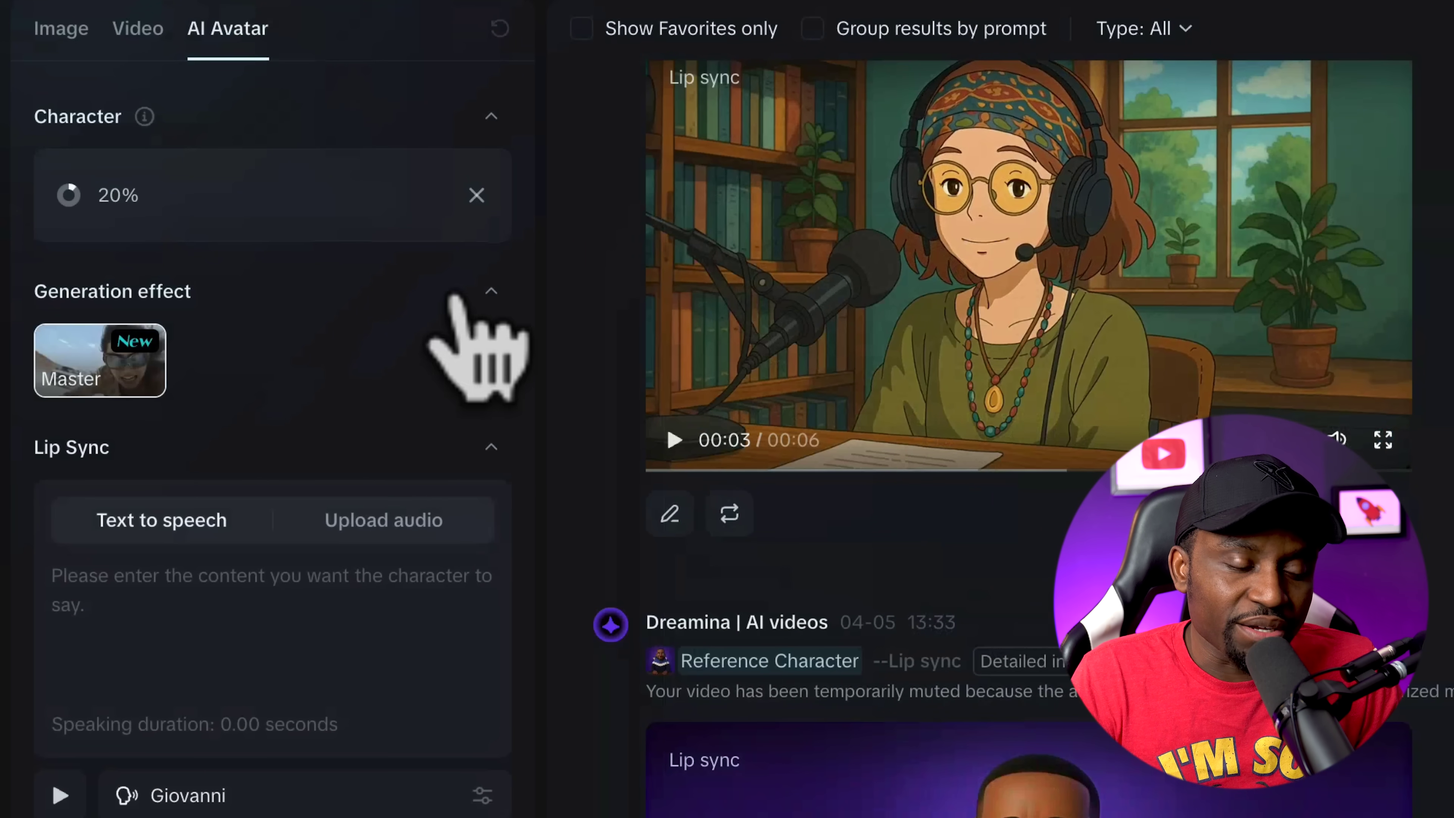
click(106, 356)
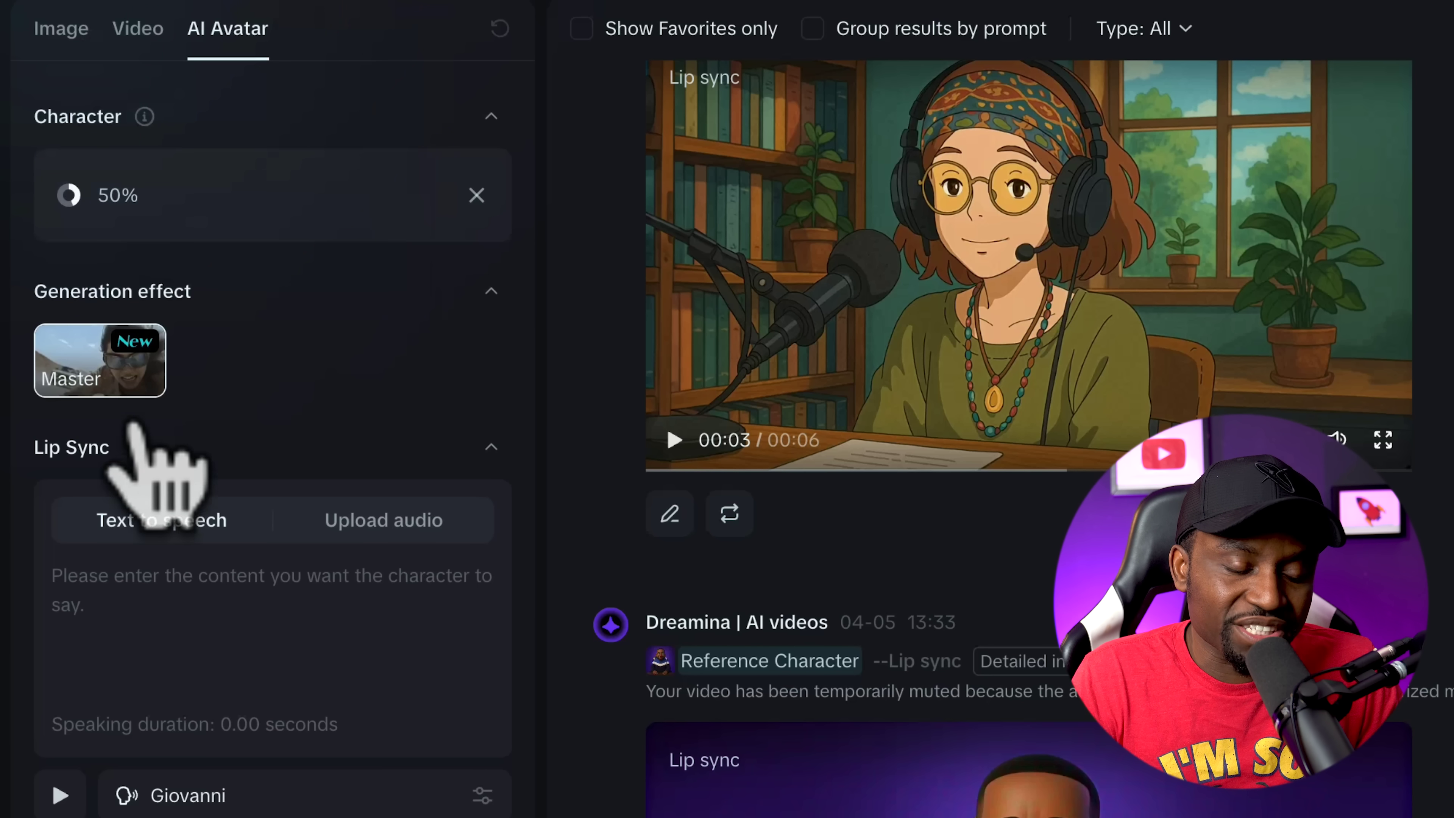
Set Lip Sync to uploaded audio using frame c.mp3
mouse_move(94, 367)
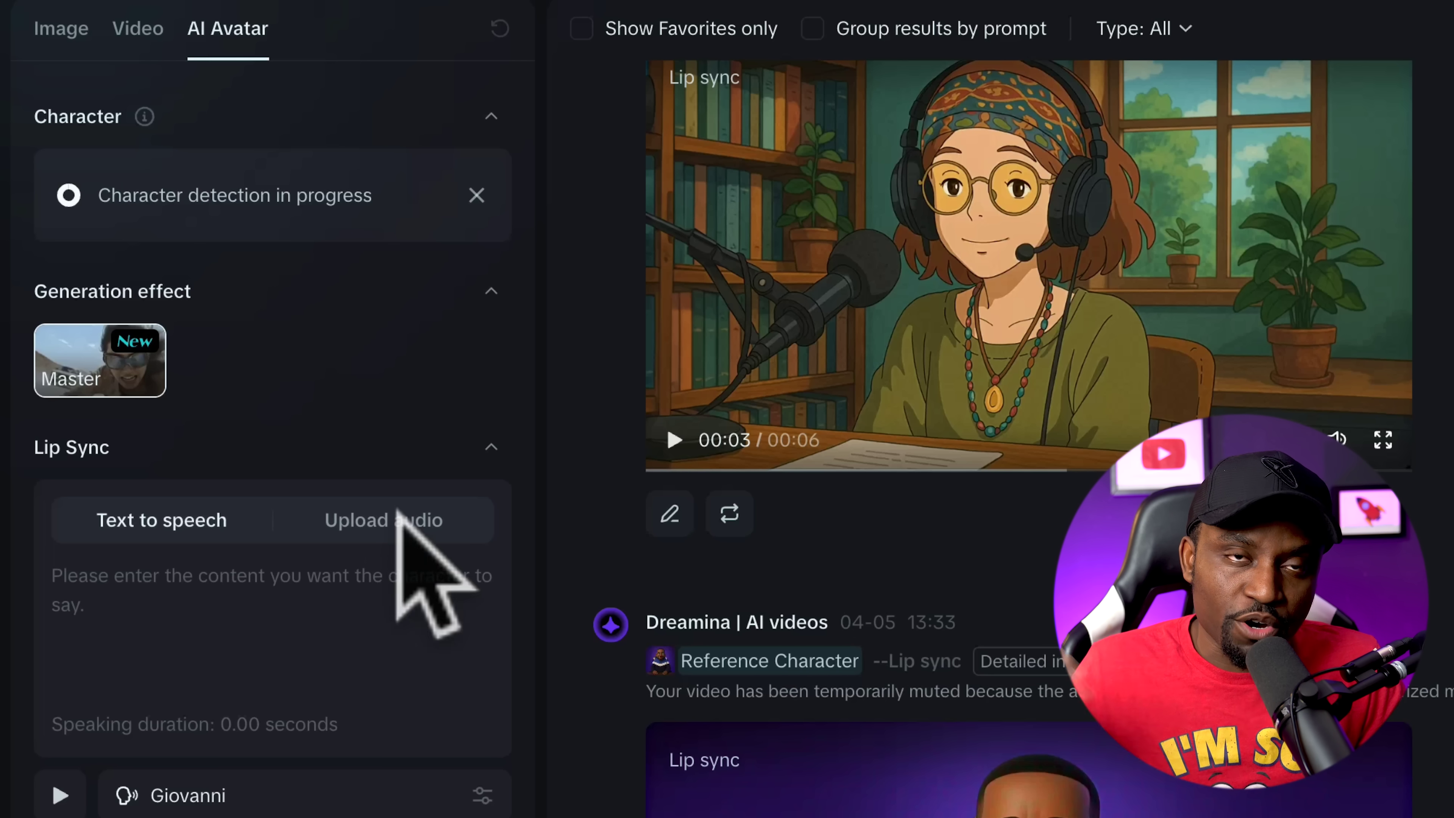
click(389, 518)
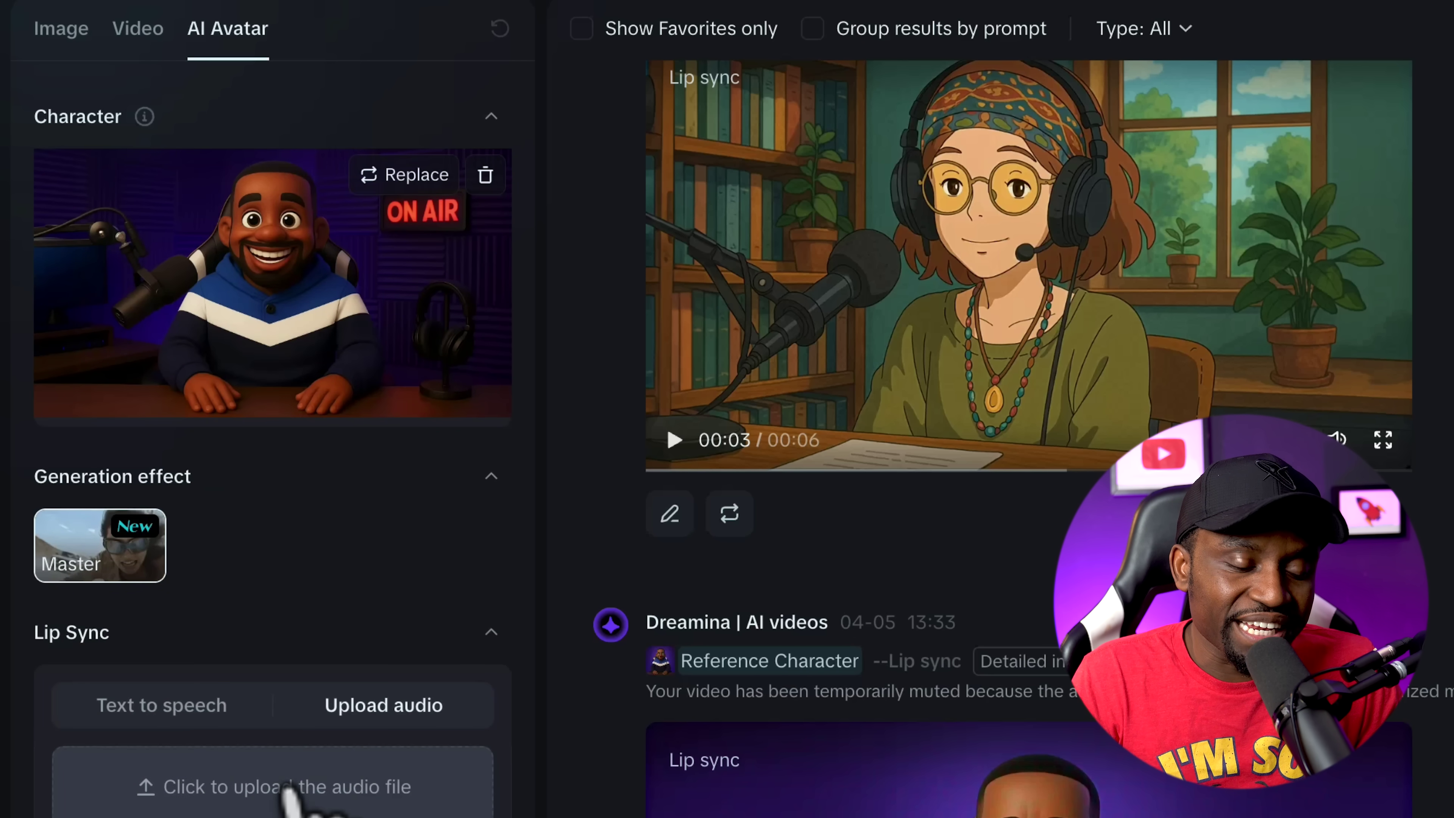
click(292, 784)
key(Return)
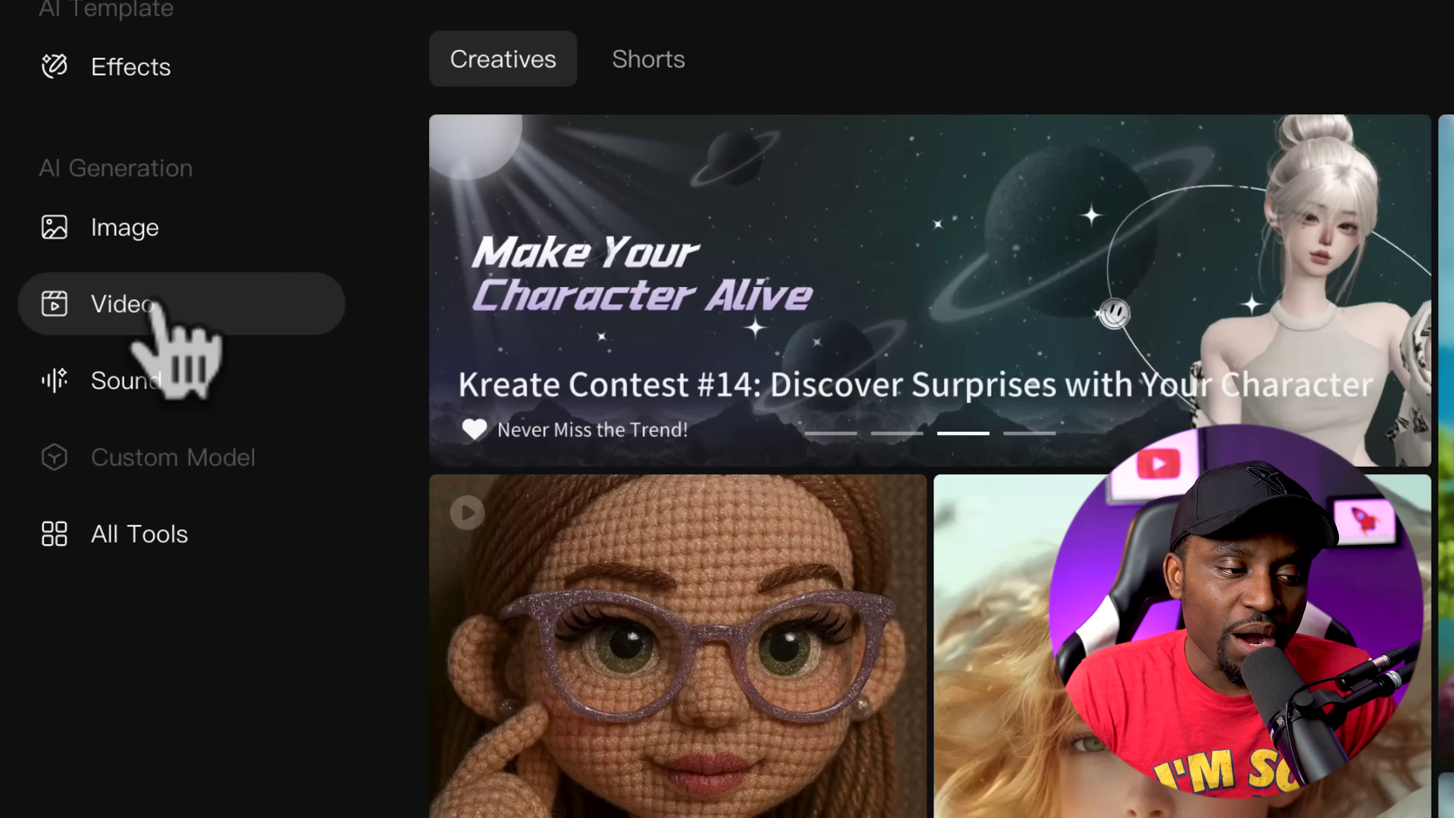
Start an image-to-video clip with the character as start frame and expand the prompt with DeepSeek
click(59, 358)
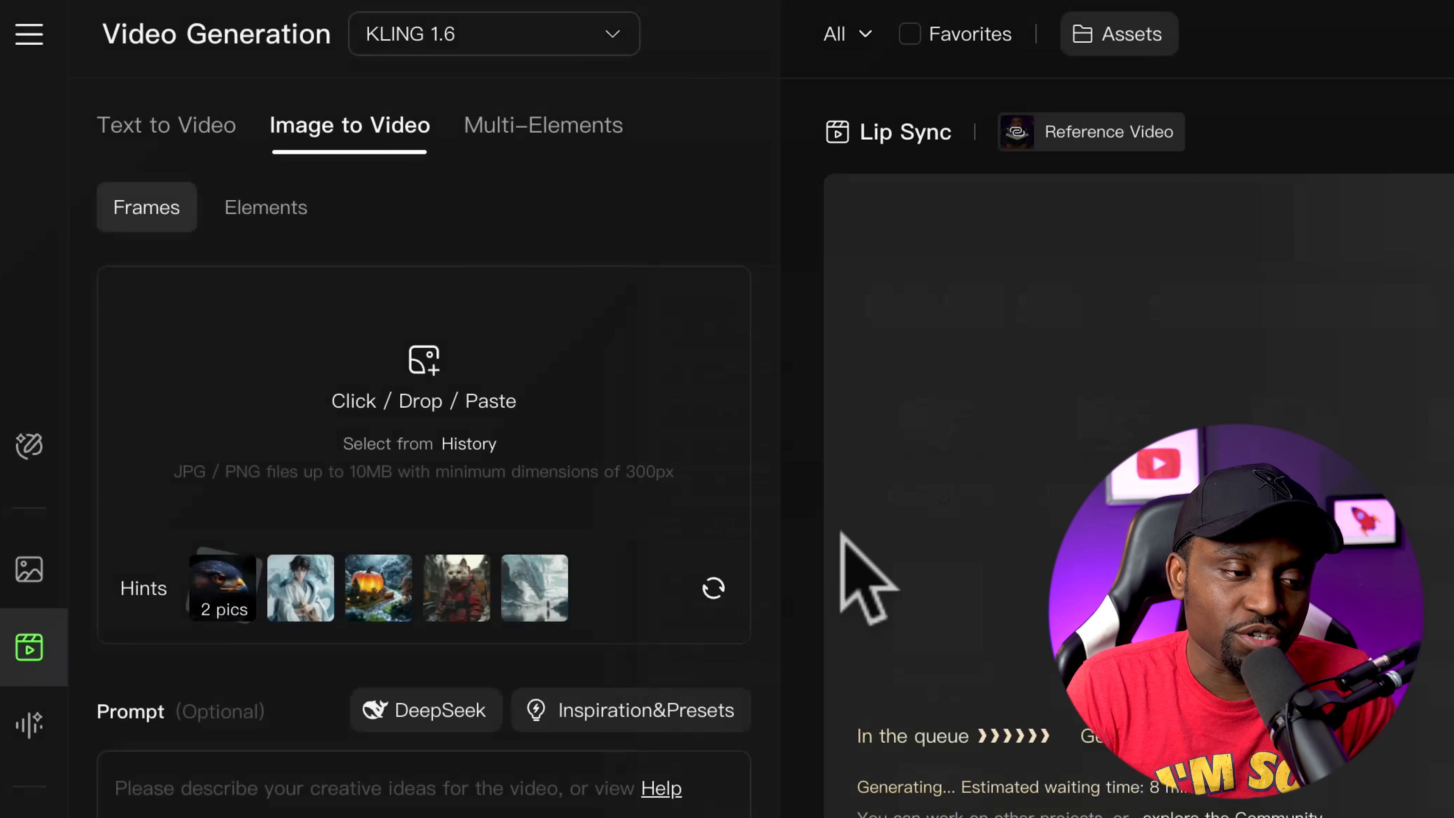
click(356, 358)
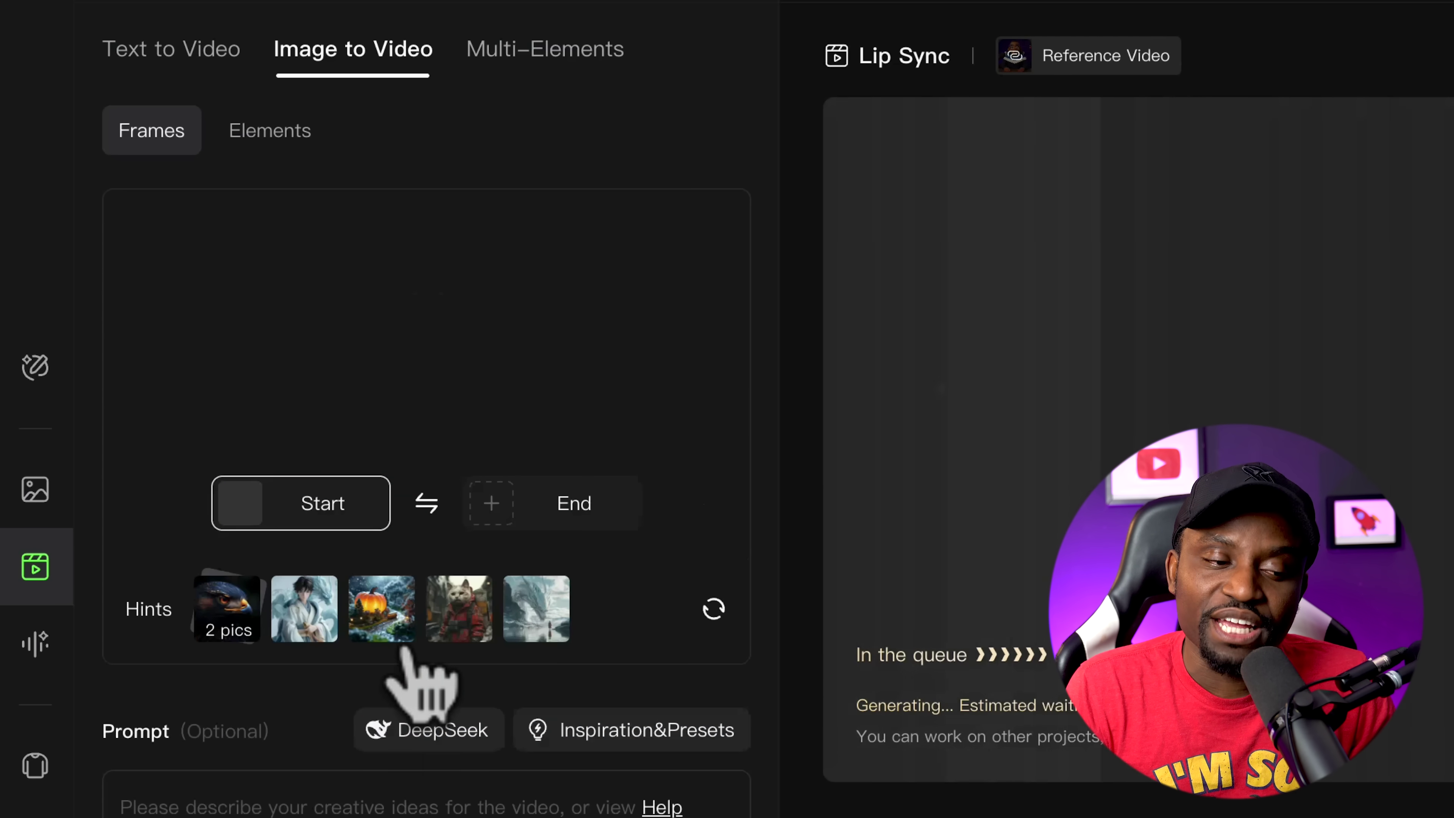
click(428, 734)
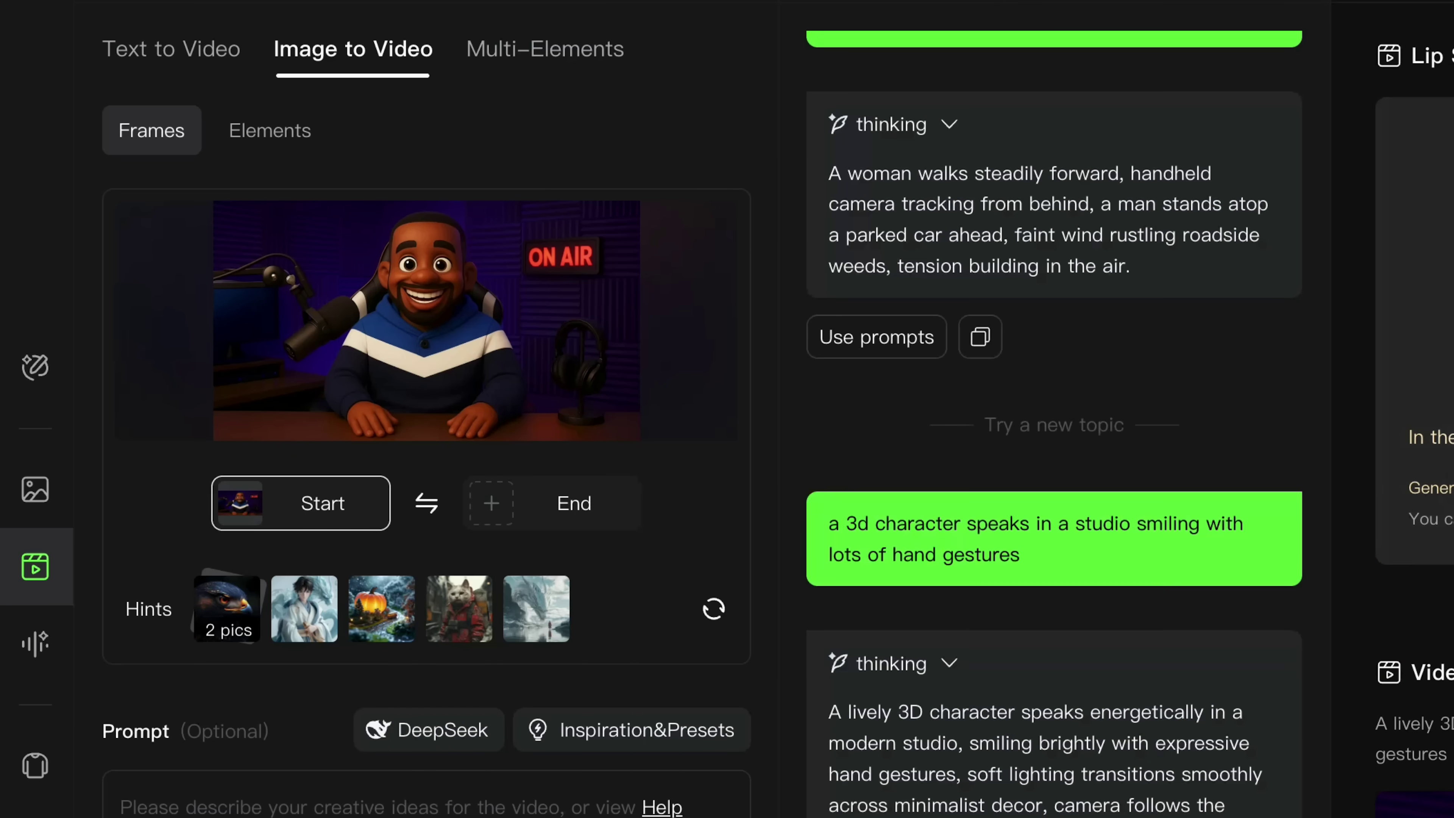
Paste the expanded energetic-speech and hand-gesture description into the Prompt field
drag(822, 509, 1057, 547)
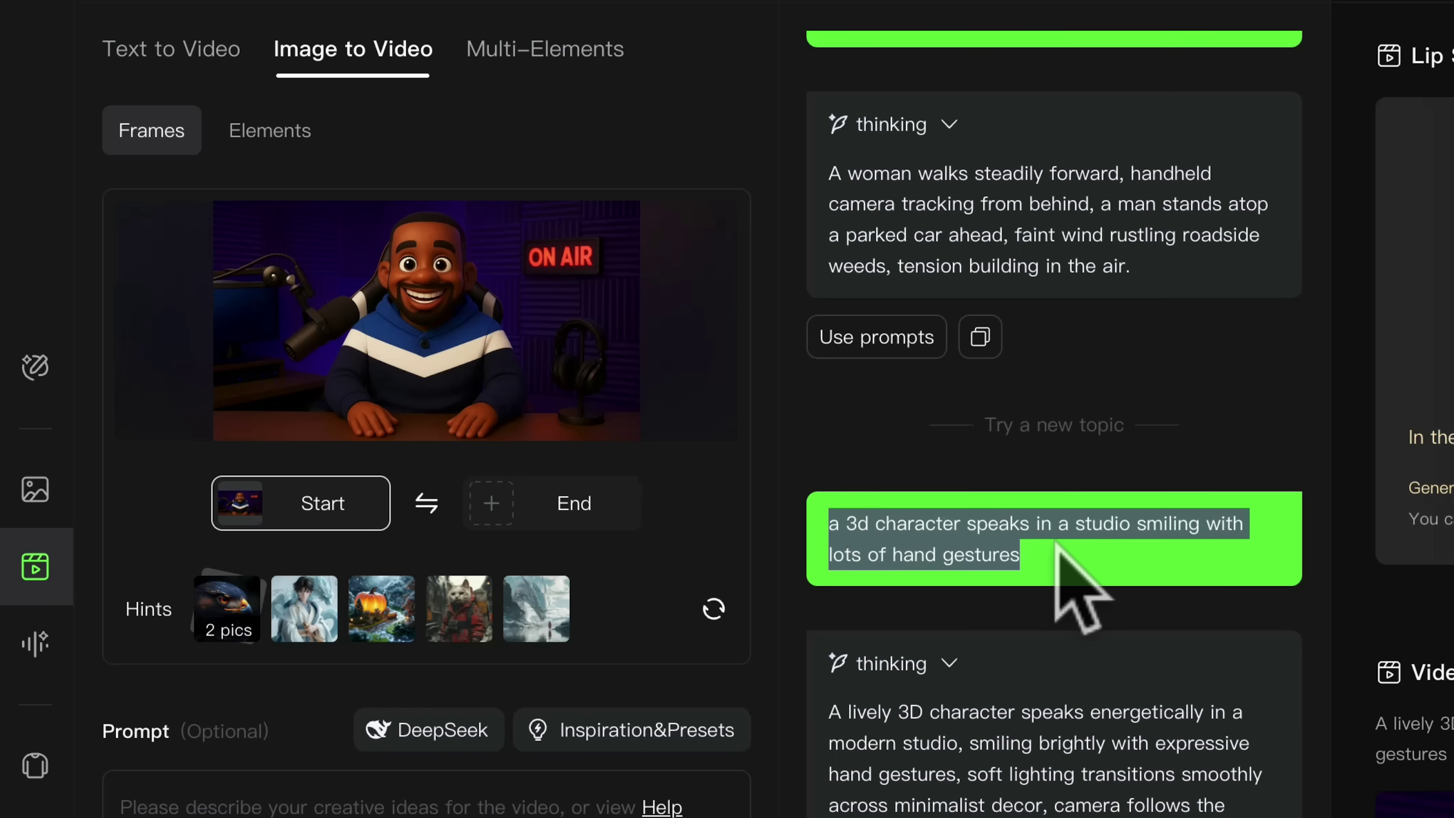
scroll(824, 710, down, 1)
drag(824, 649, 1046, 773)
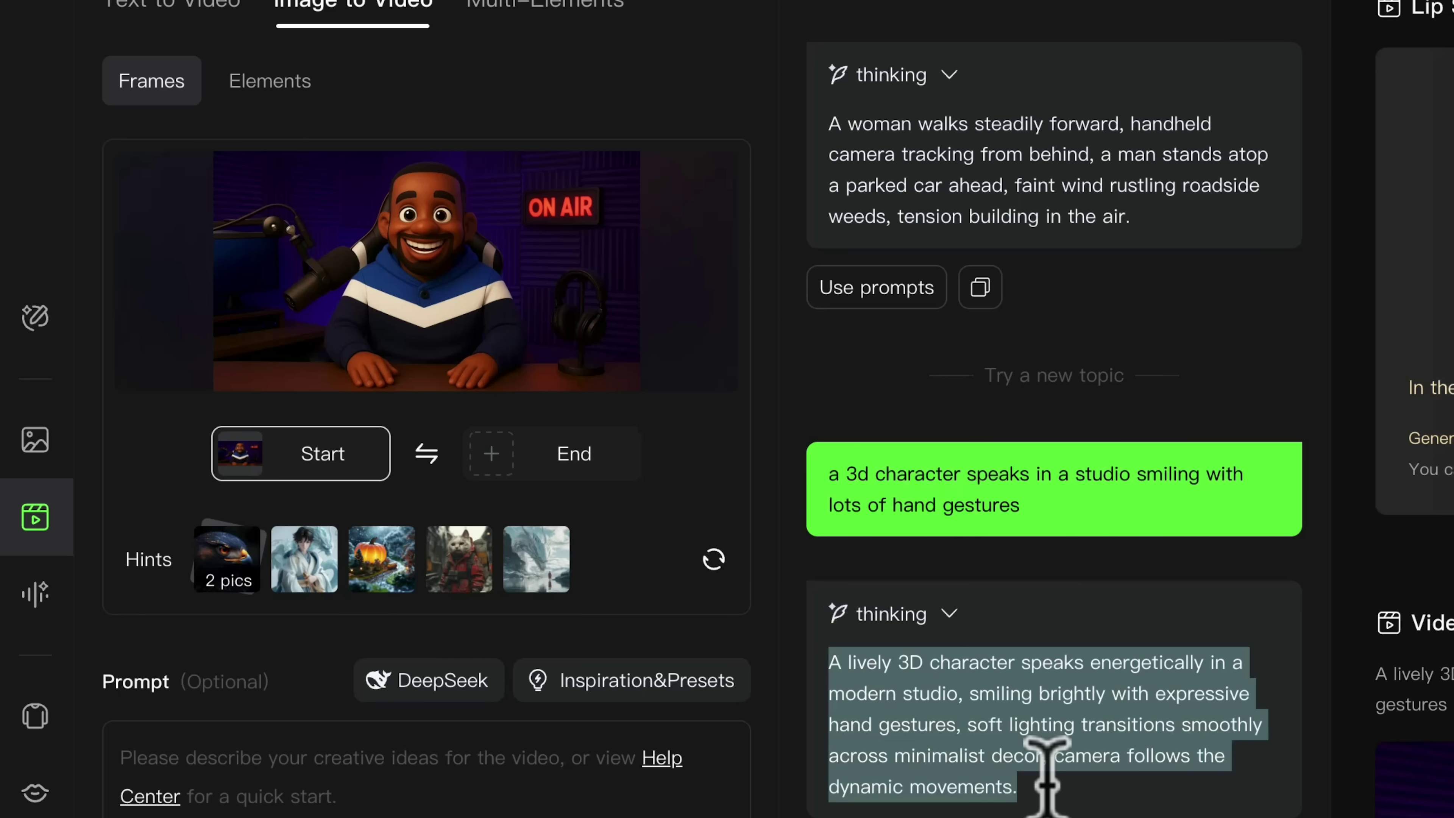
click(1074, 741)
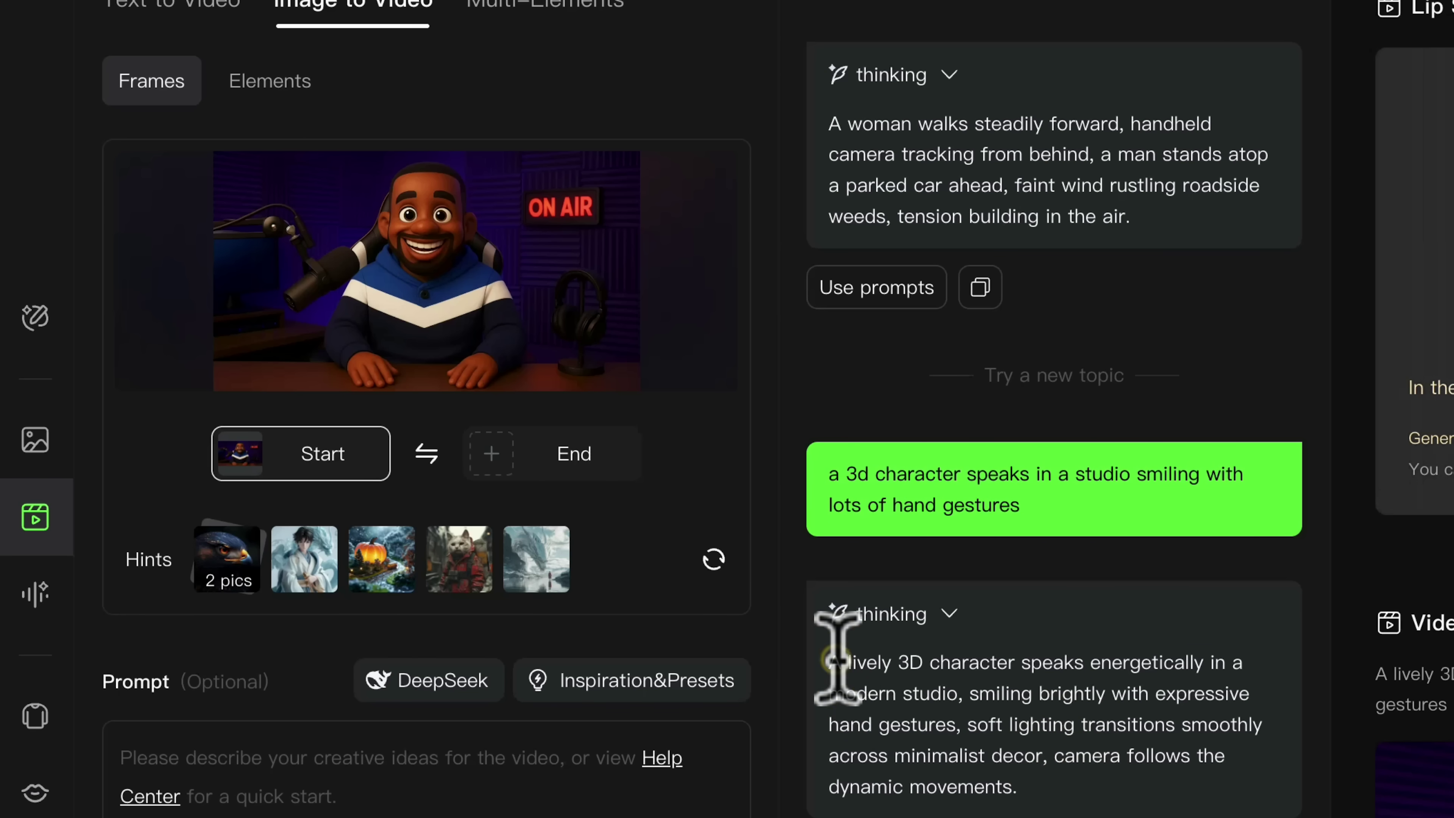
drag(837, 659, 958, 724)
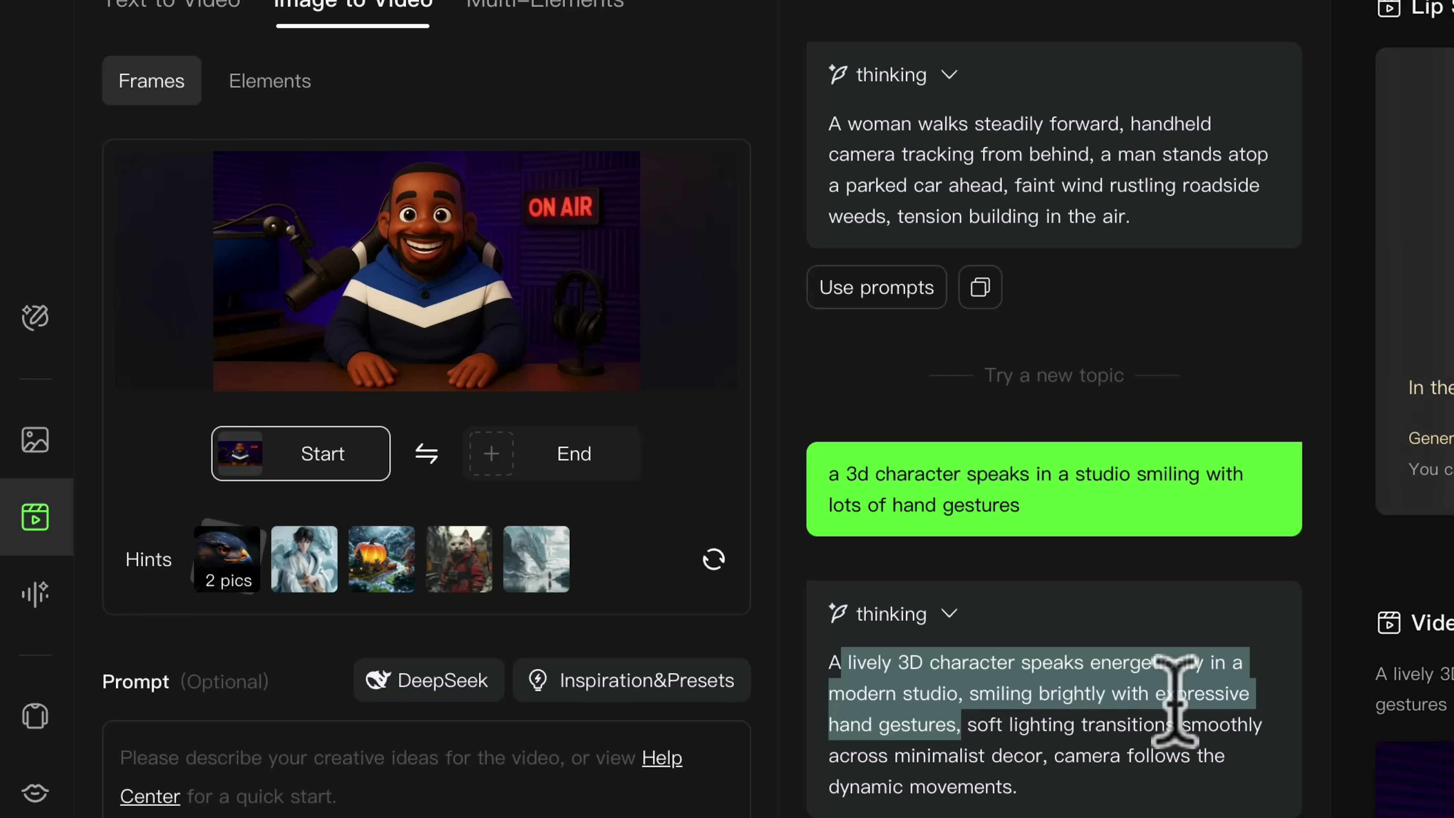
click(495, 768)
text(a)
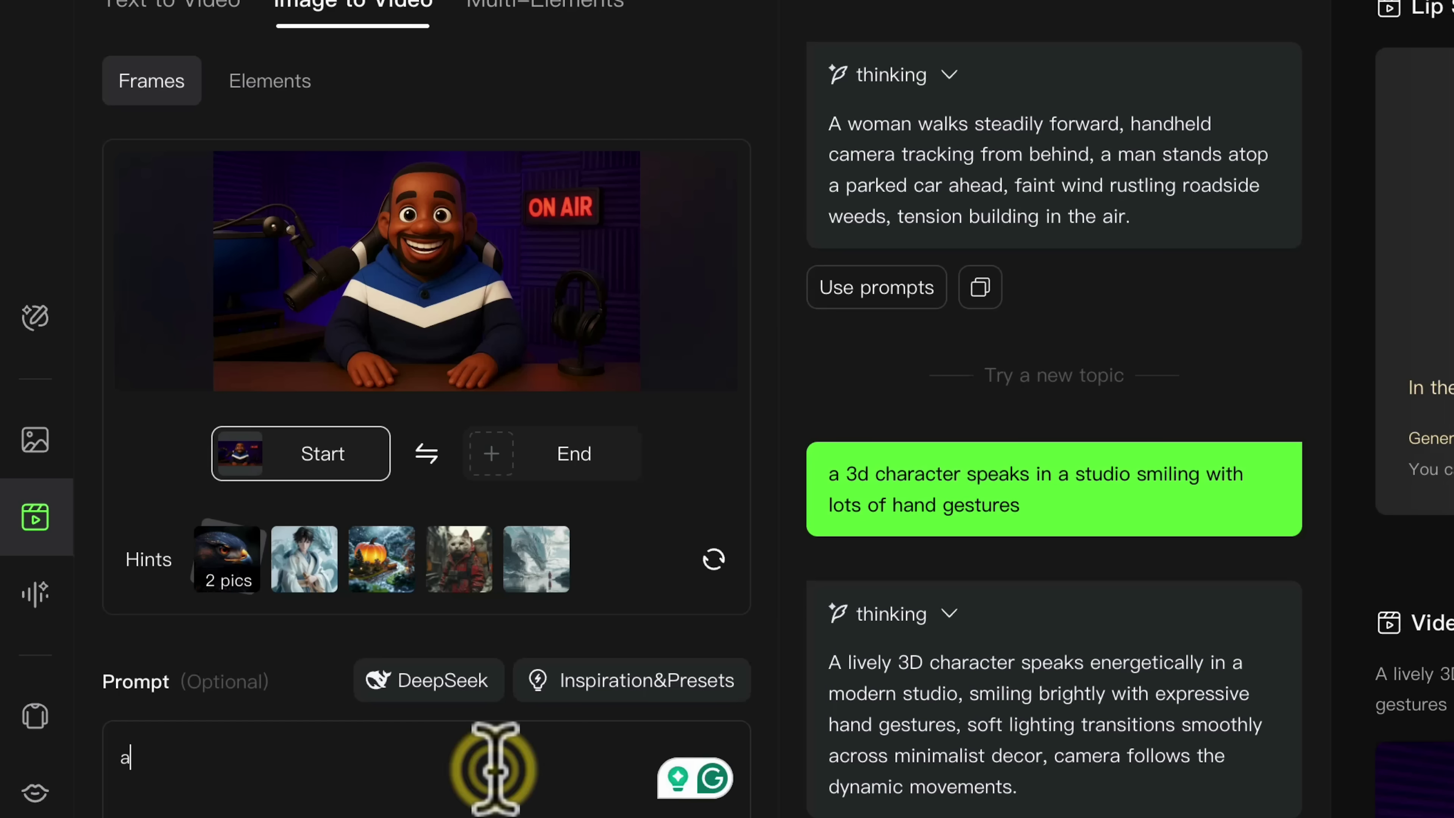
text(lively 3D character speaks energetically in a modern studio, smiling brightly with expressive hand gestures,)
Set the video length to 10s
scroll(486, 731, down, 7)
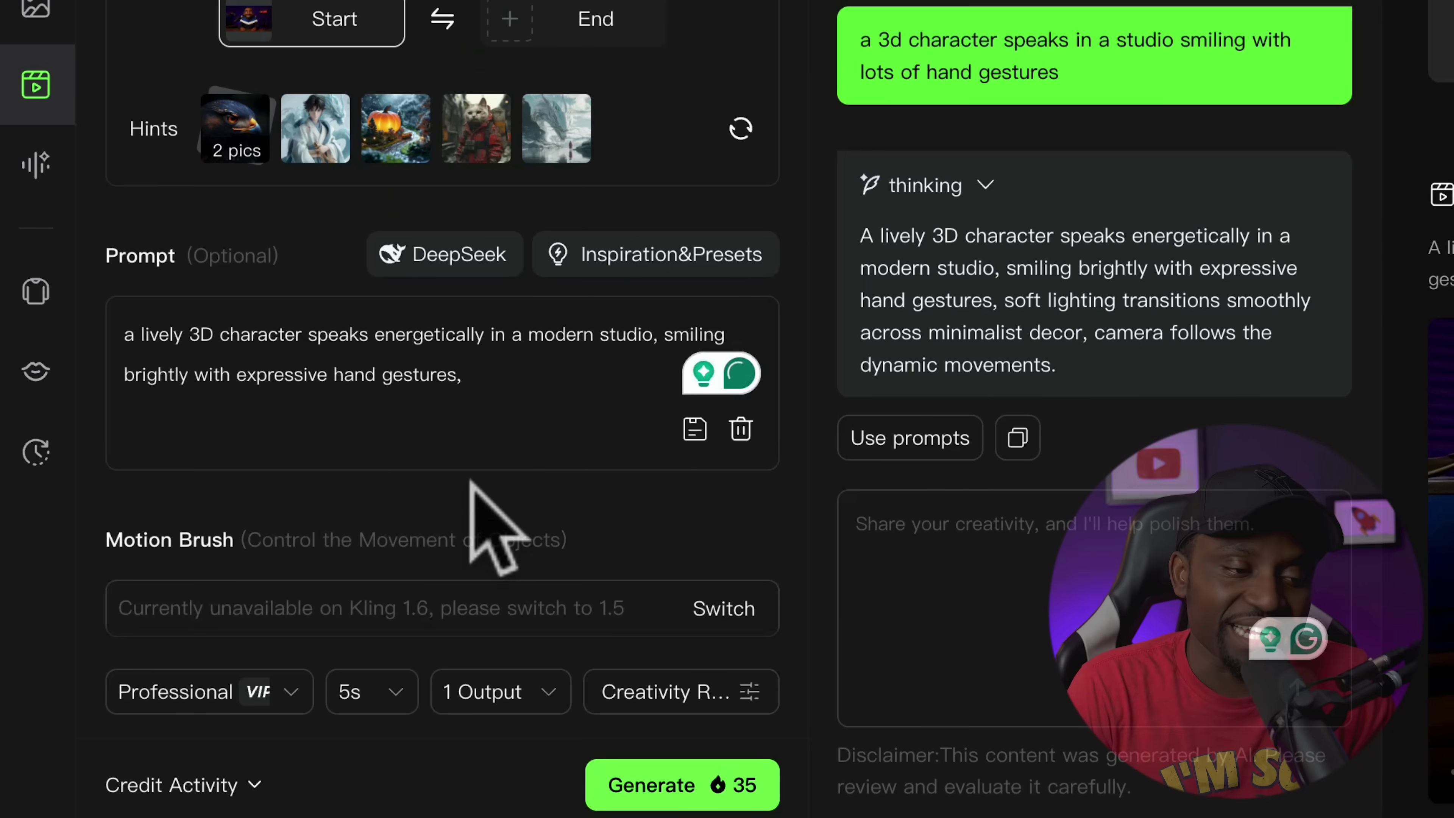
click(398, 690)
click(375, 616)
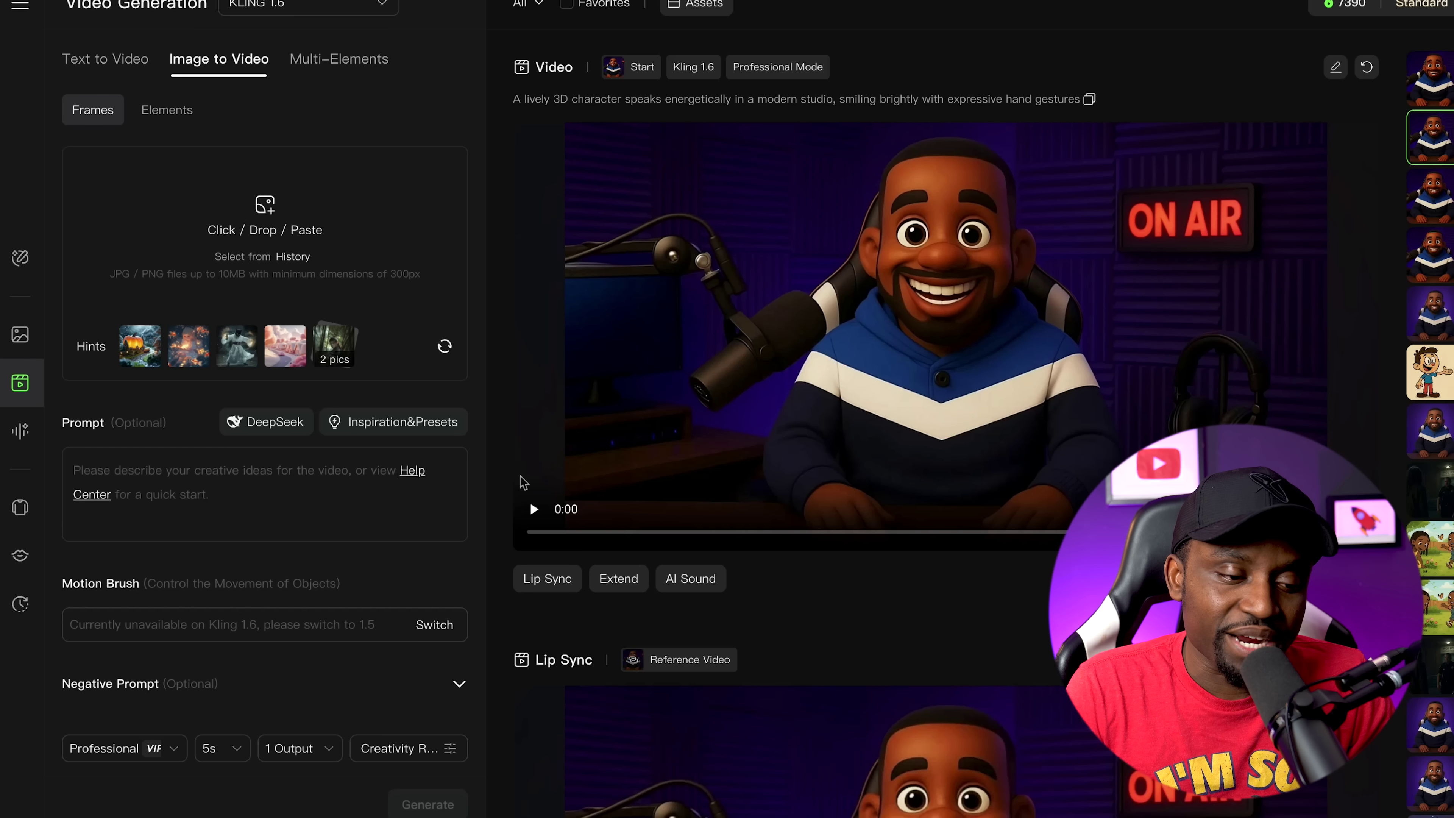
Play the generated 10-second podcaster video and send it to Lip Sync
click(533, 510)
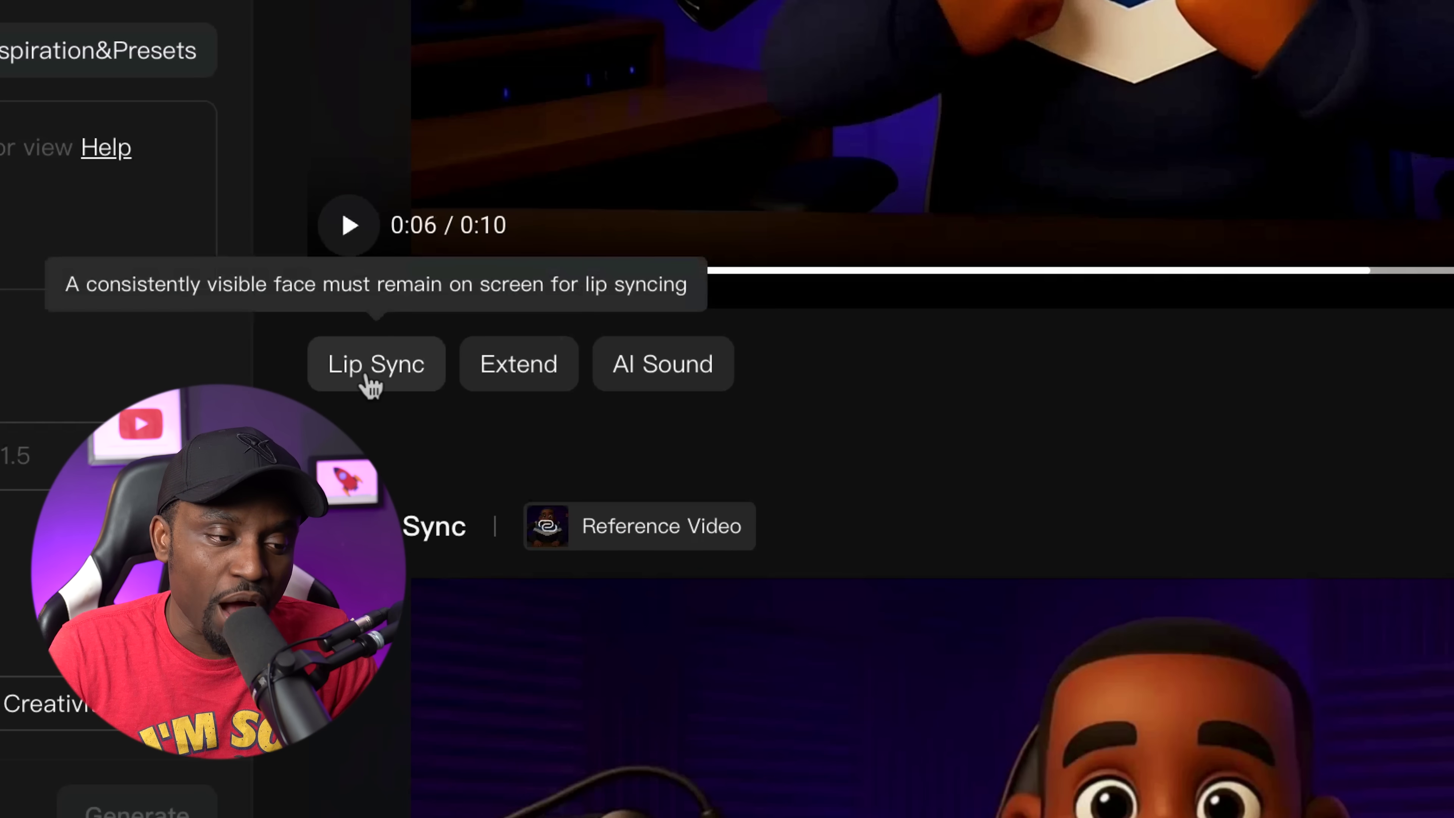
click(418, 444)
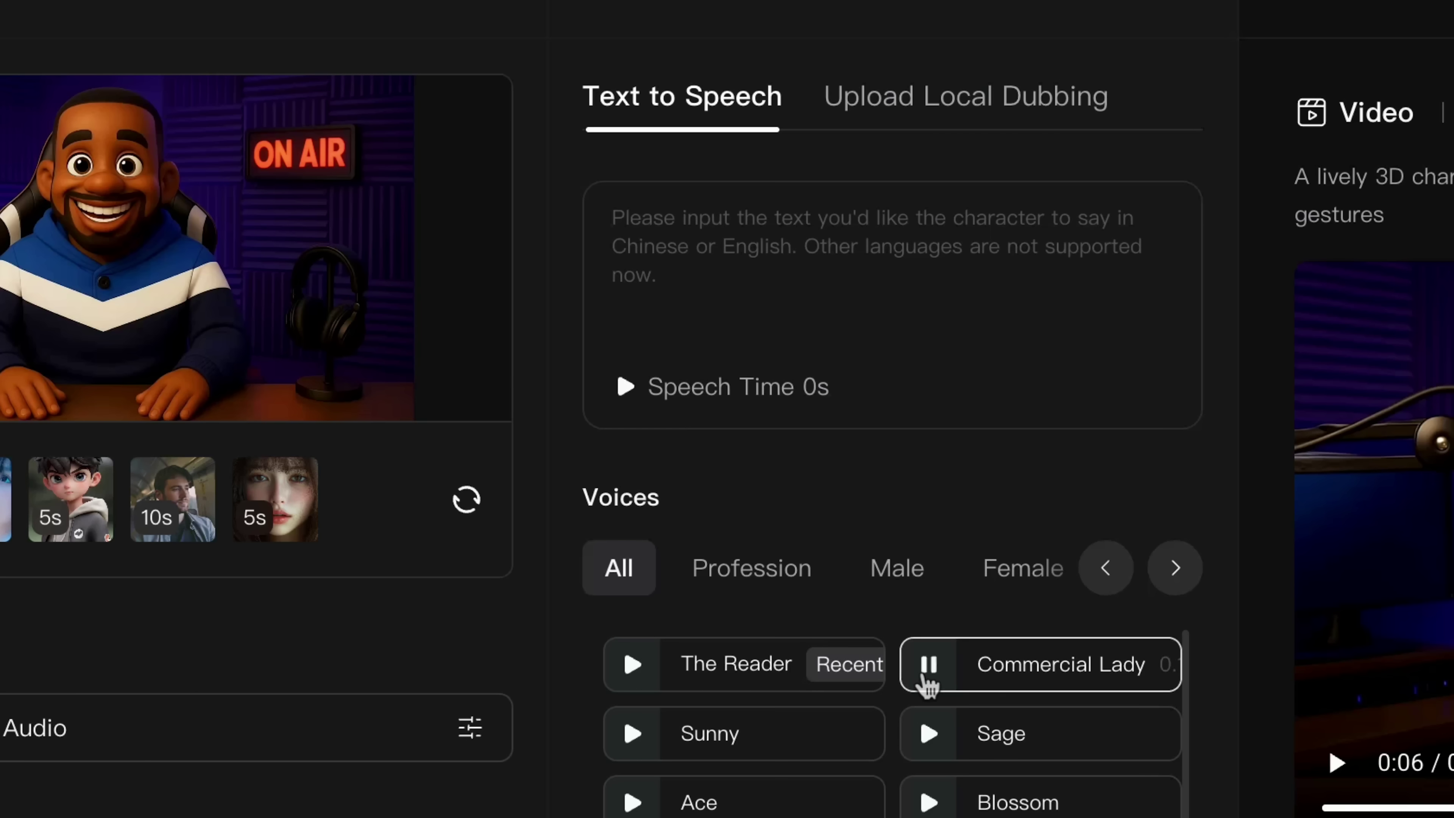
Preview the Commercial Lady voice, then use Upload Local Dubbing with frame c.mp3 from Downloads
click(930, 665)
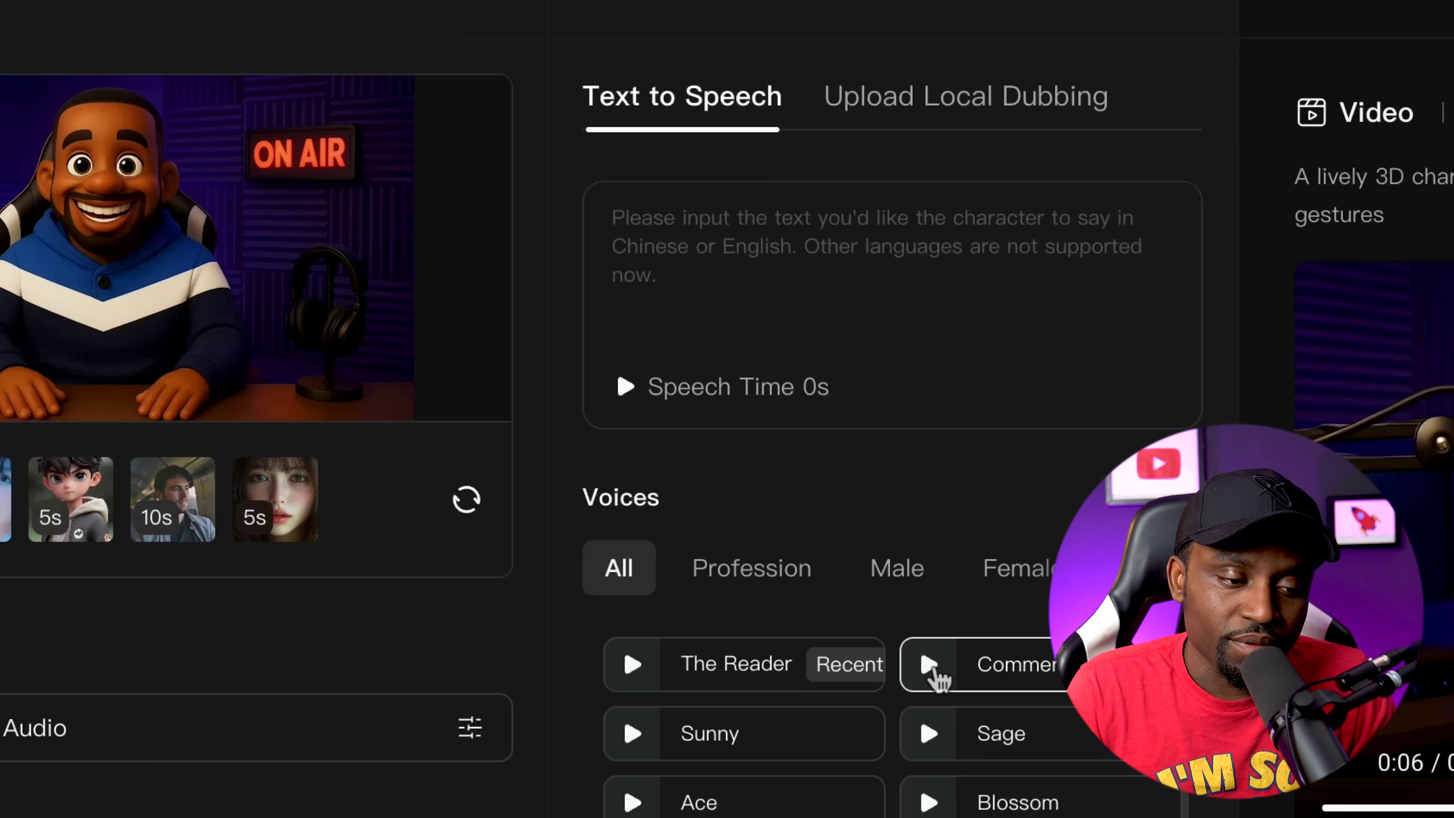
click(818, 309)
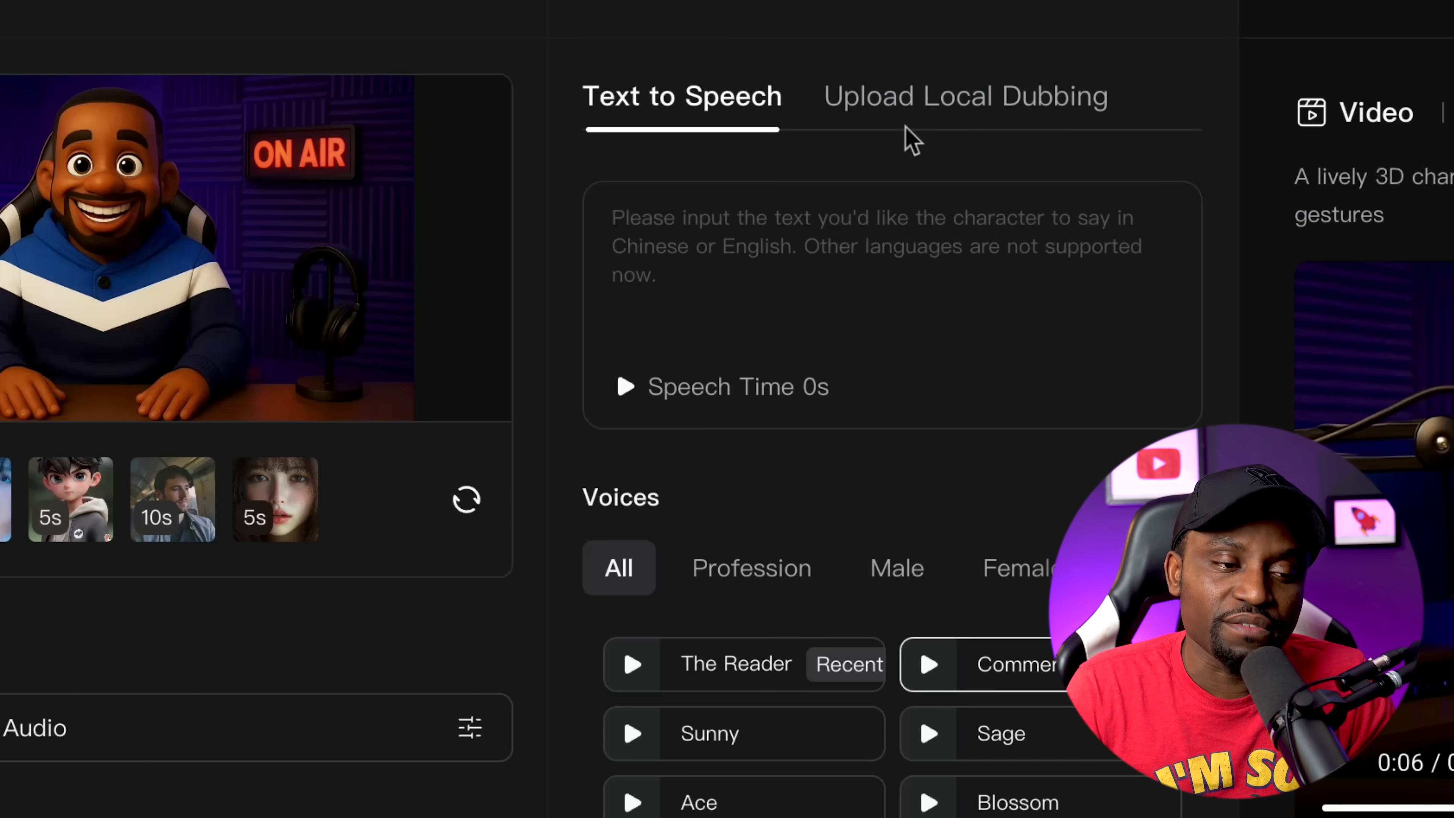
click(950, 101)
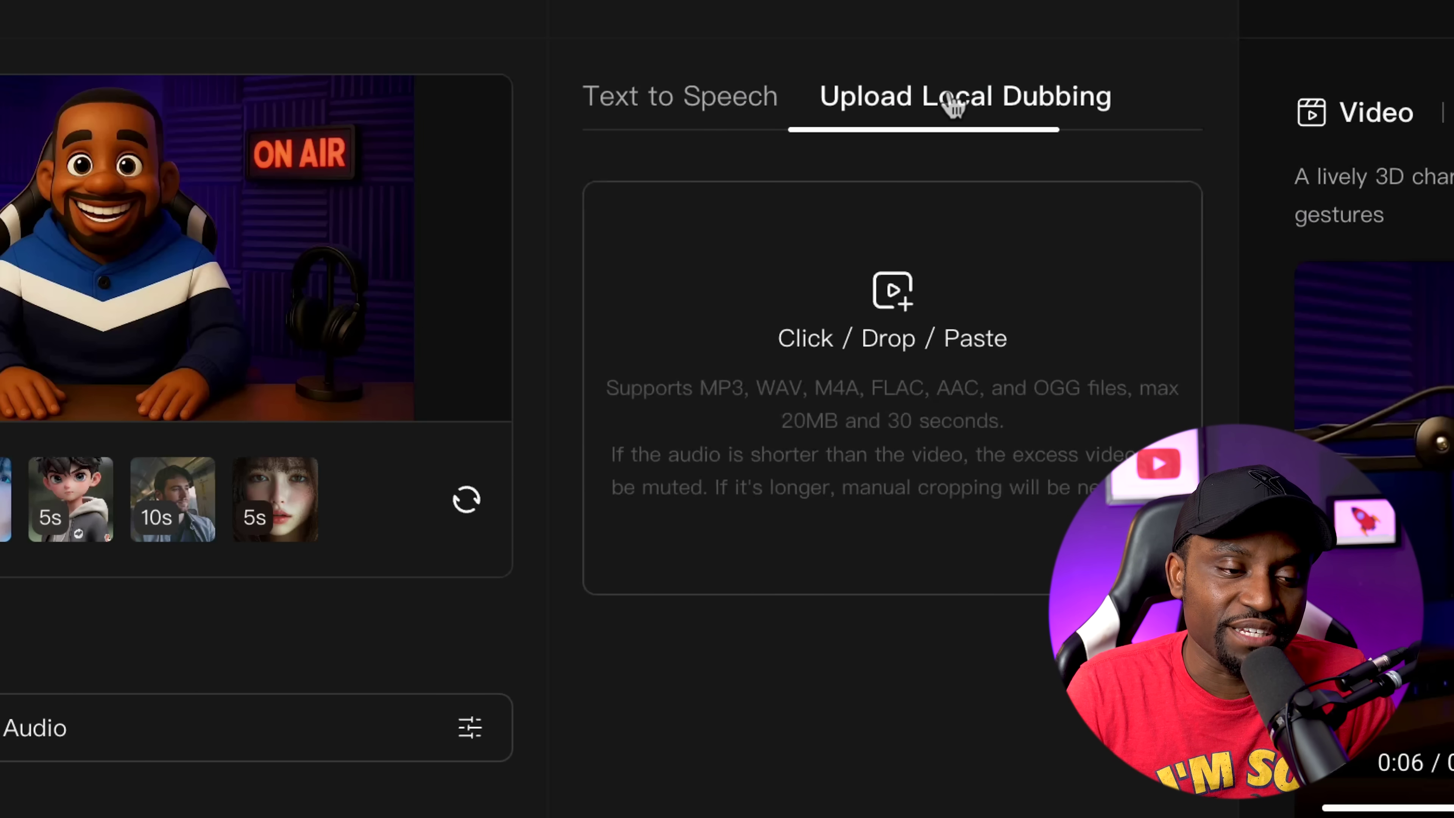
click(853, 306)
click(983, 741)
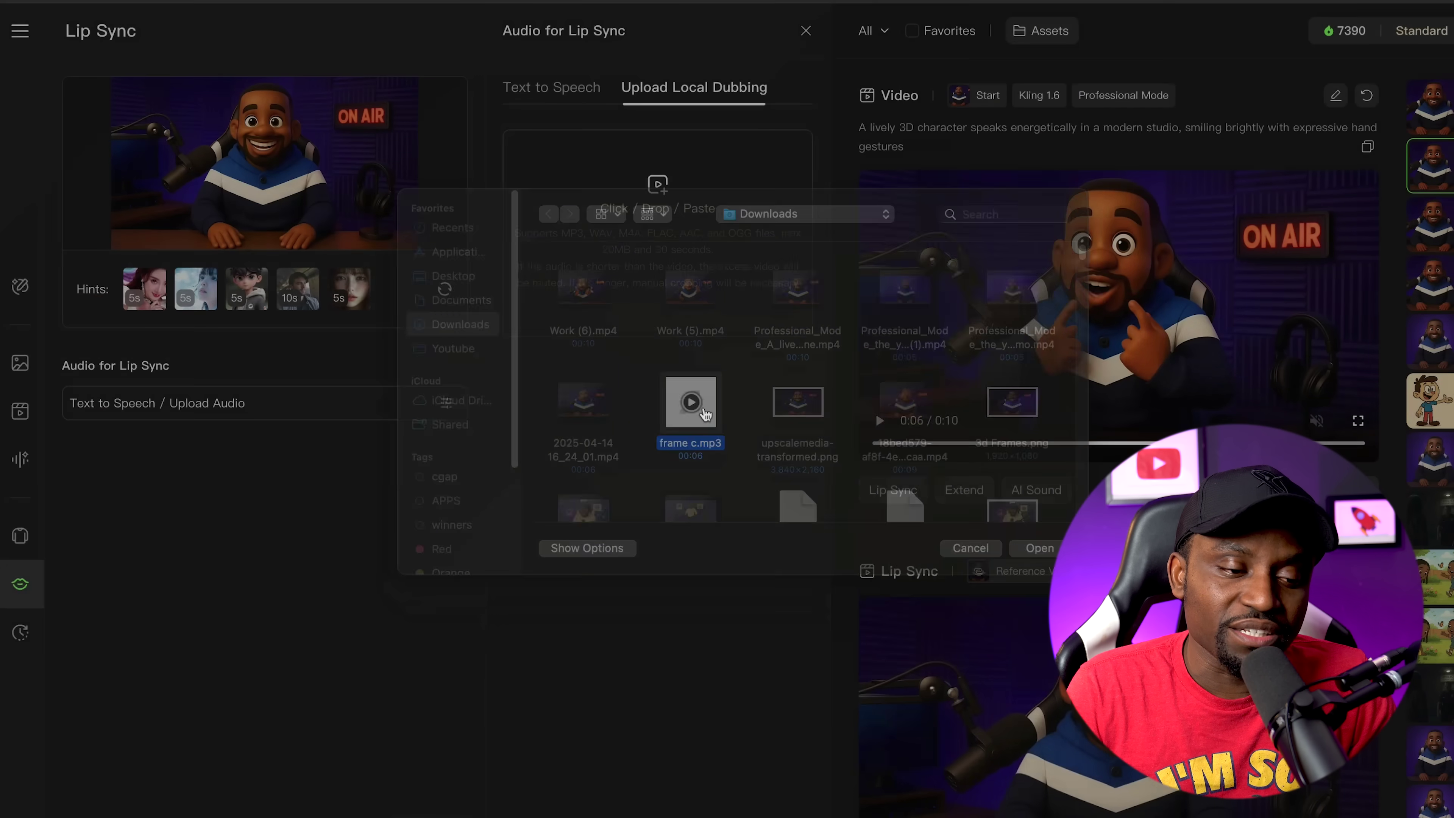